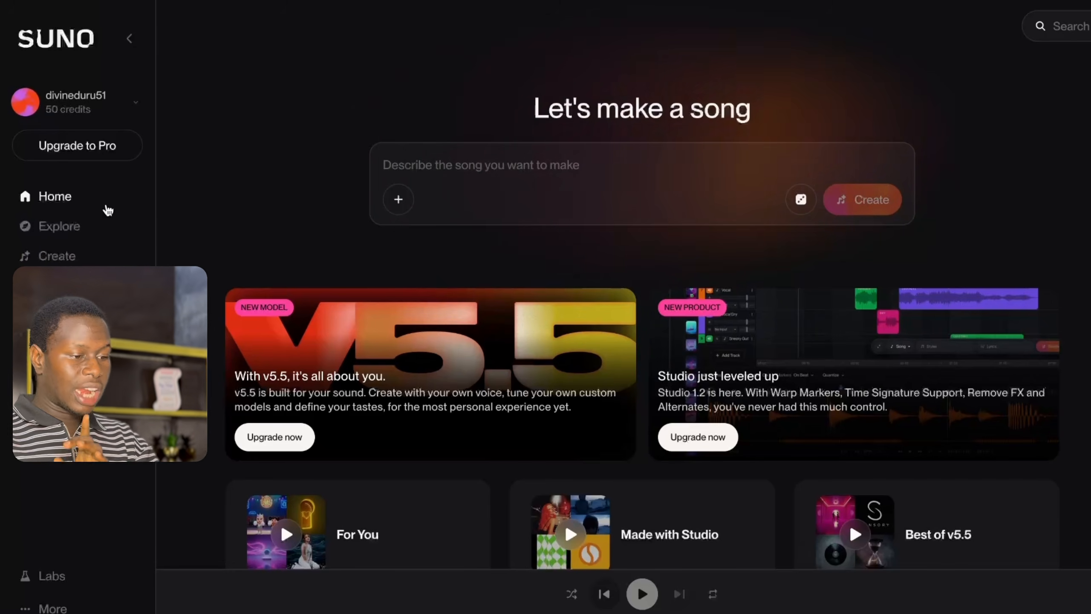
Step: Open the song creation page in Advanced mode and look over its lyrics, styles and title fields
click(56, 258)
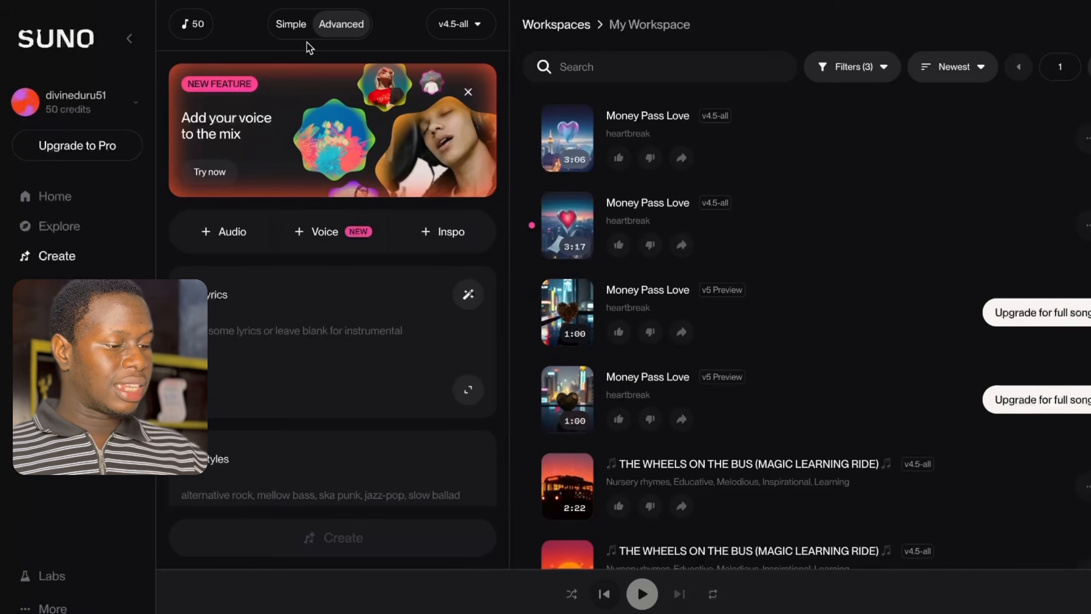
click(292, 26)
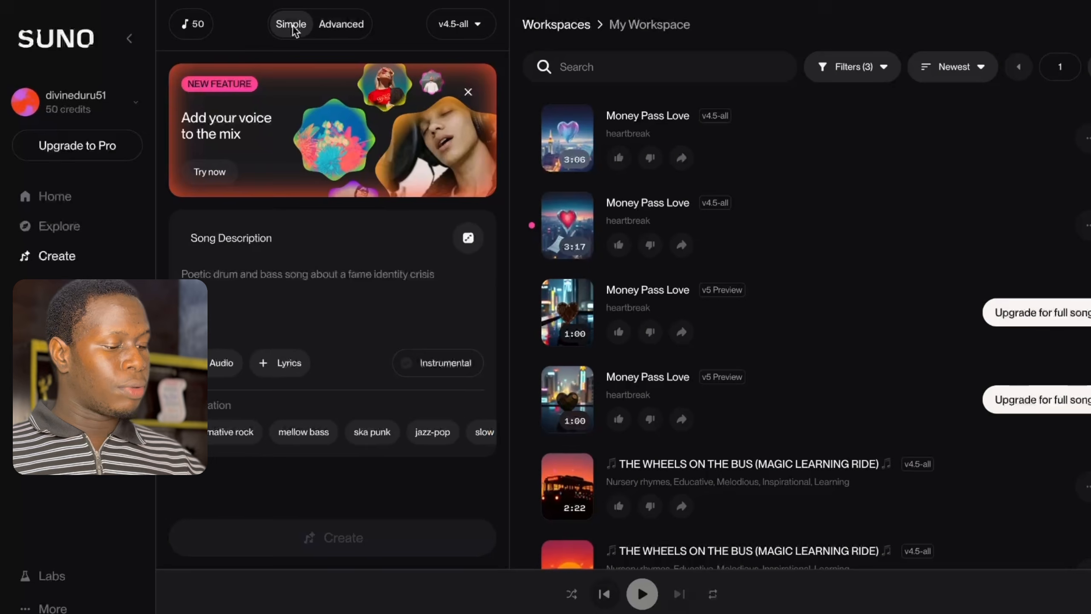
click(314, 31)
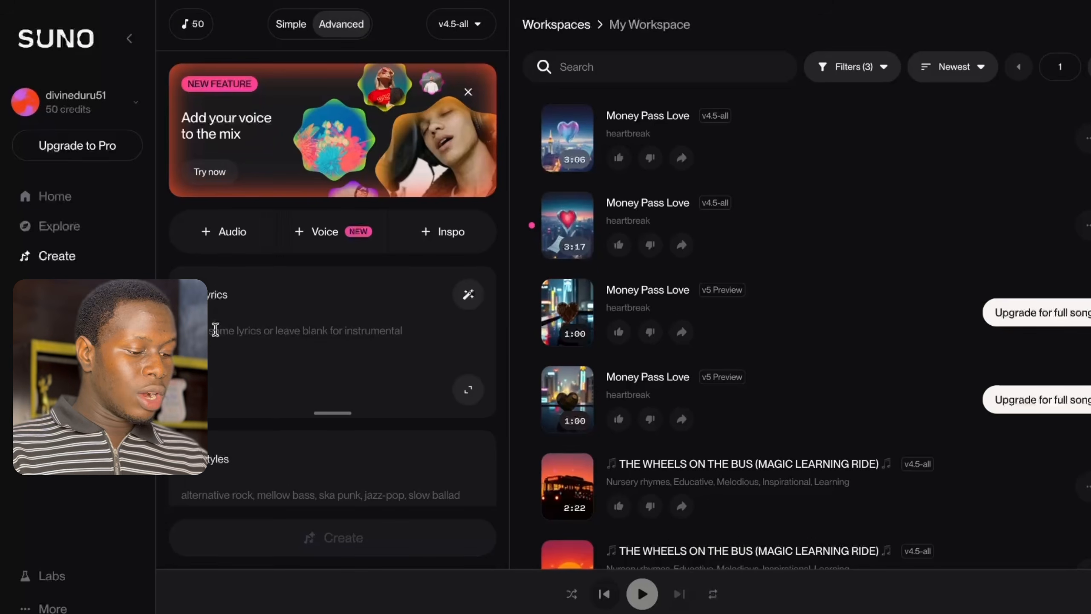
scroll(225, 328, down, 2)
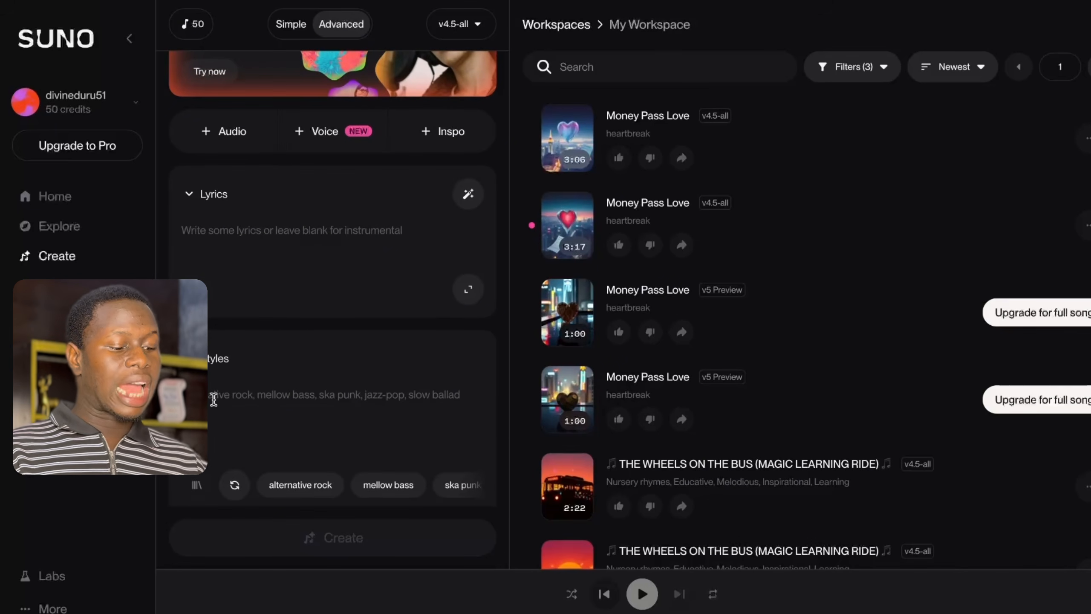
scroll(233, 450, down, 2)
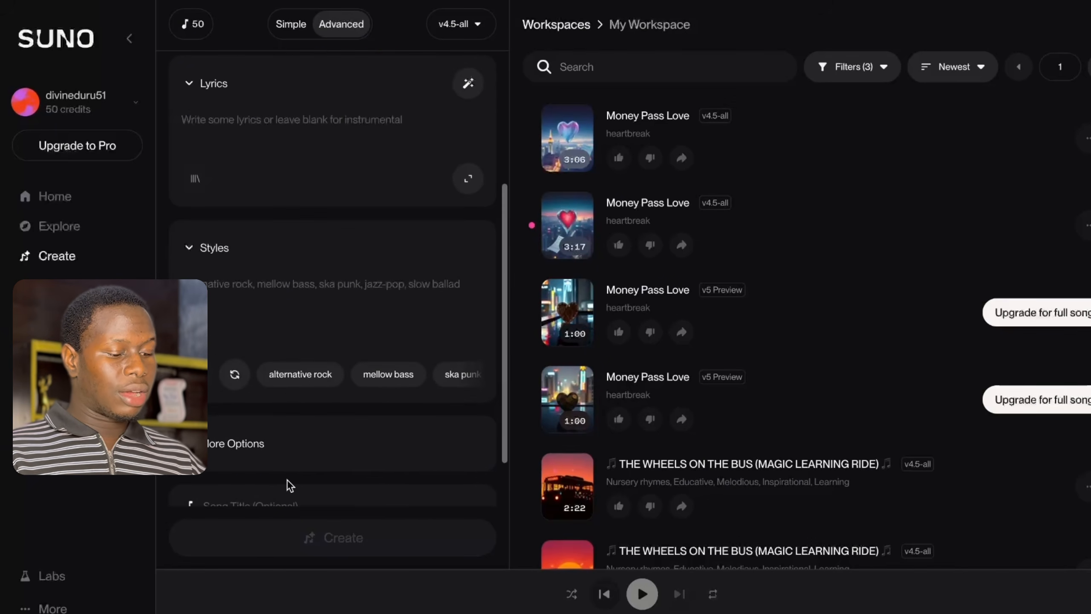
scroll(337, 390, up, 4)
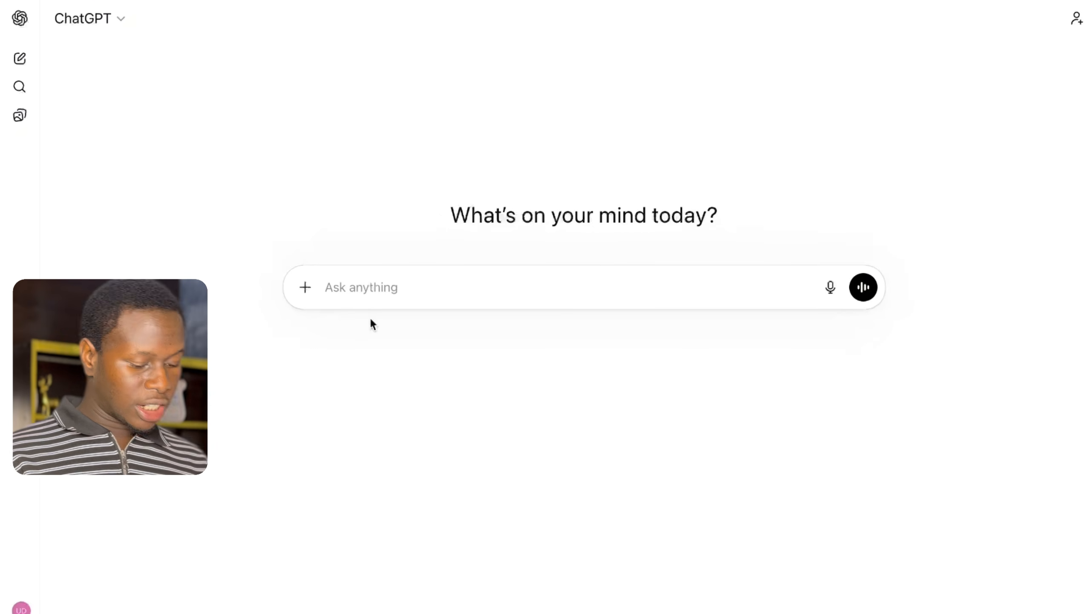
Step: Switch to ChatGPT and send the prompt "write an afrobeat song for me about mothers love"
text(write an a)
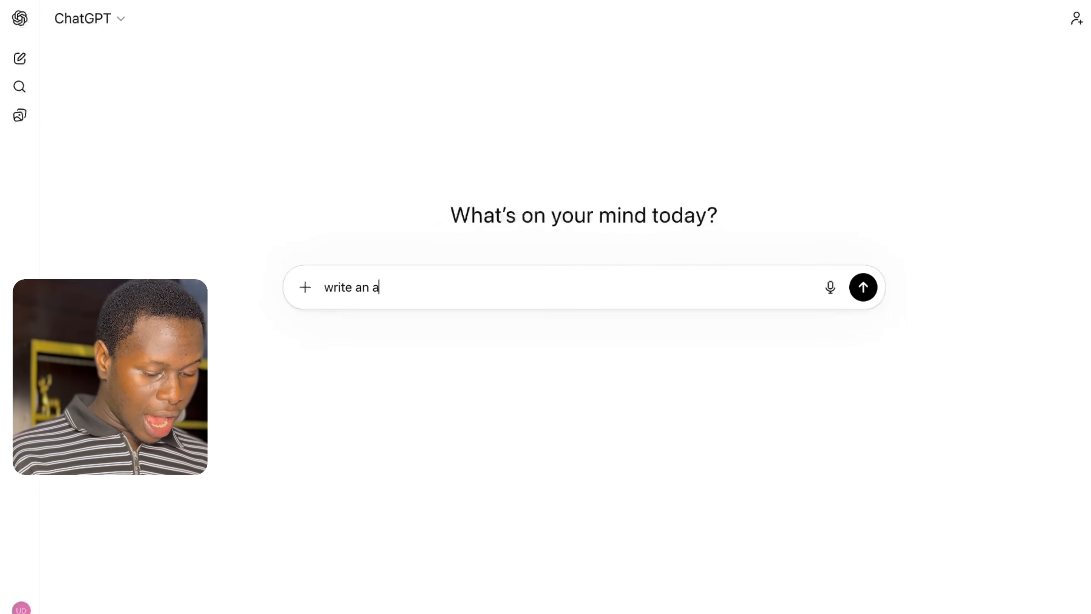
text(frobeatb)
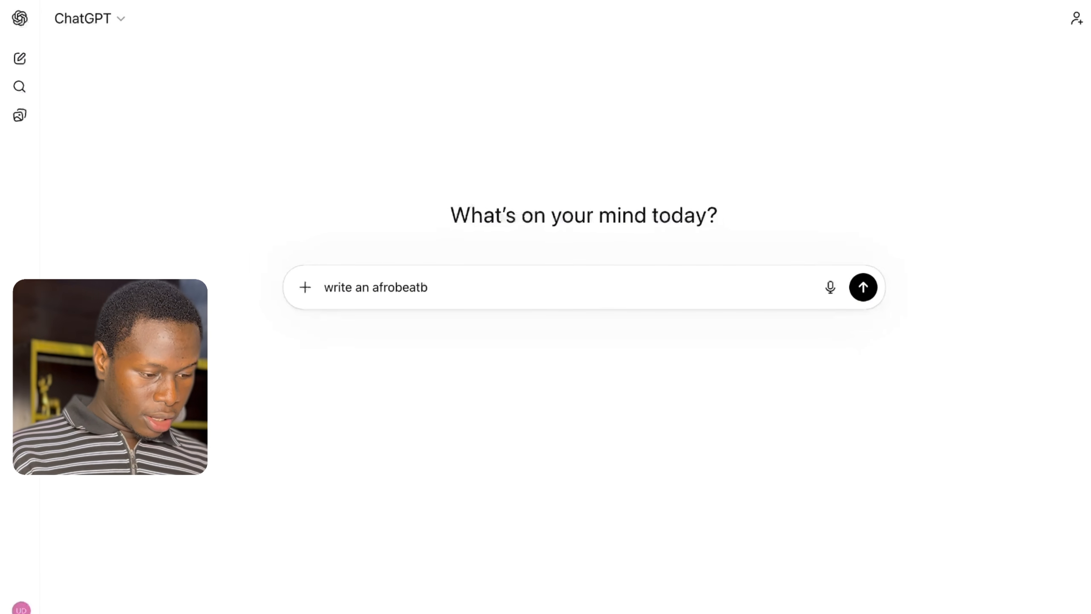
key(BackSpace)
text( song for)
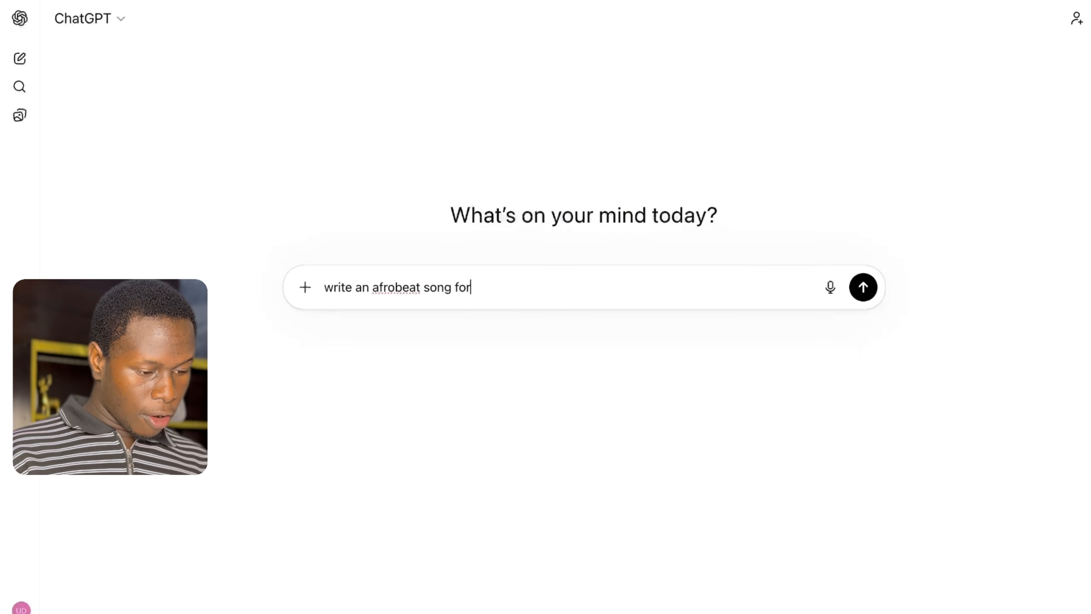
text( me about mo)
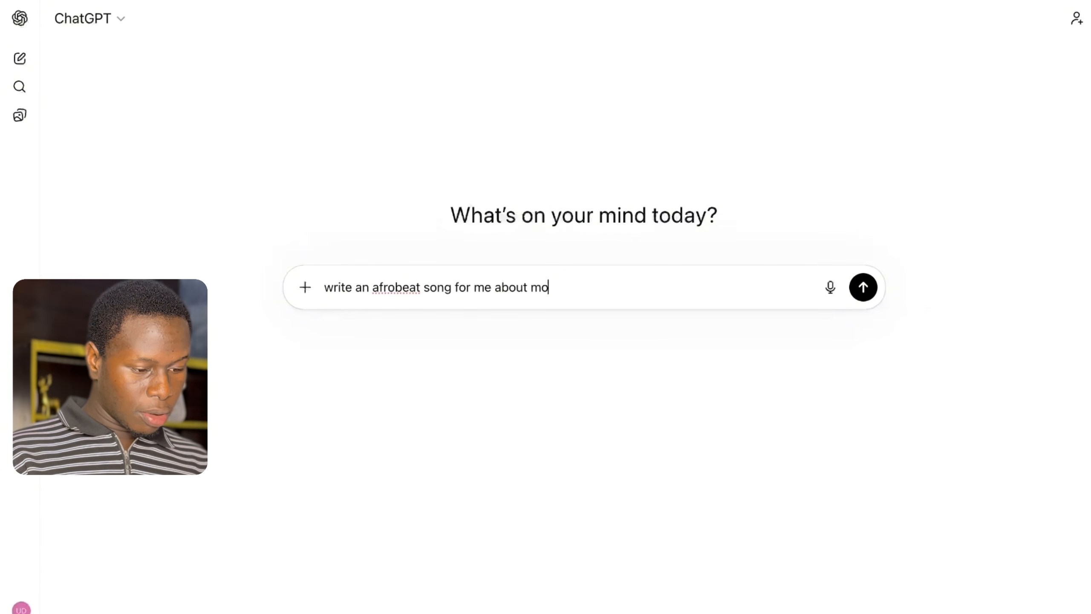
text(thers lov)
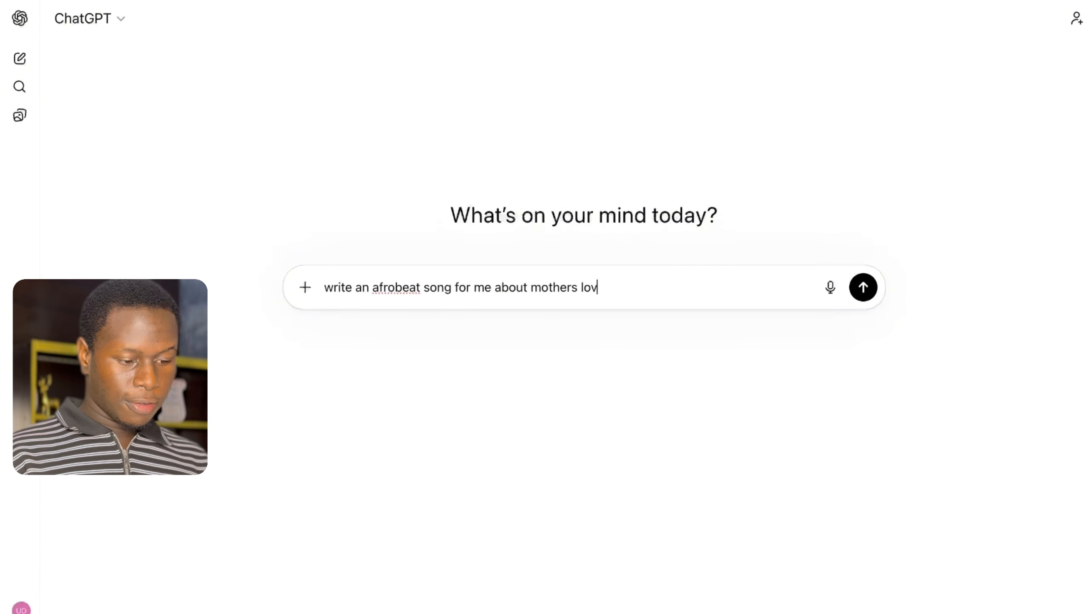
text(e)
key(Return)
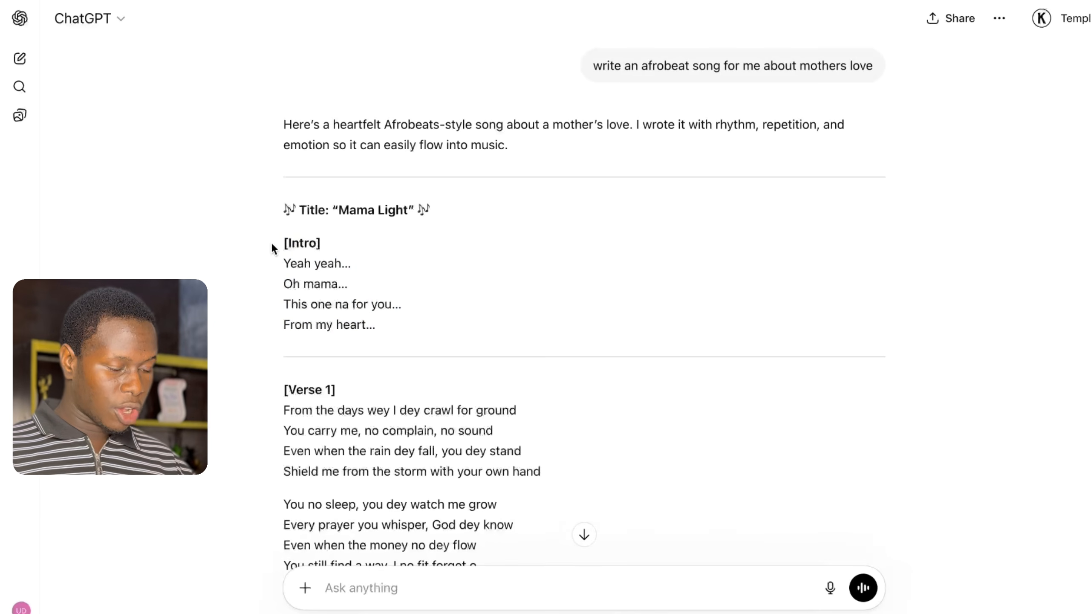
Step: Copy the generated song's complete lyrics, from the [Intro] heading through the last line of the [Outro]
drag(271, 242, 365, 439)
scroll(365, 438, down, 10)
scroll(365, 439, down, 10)
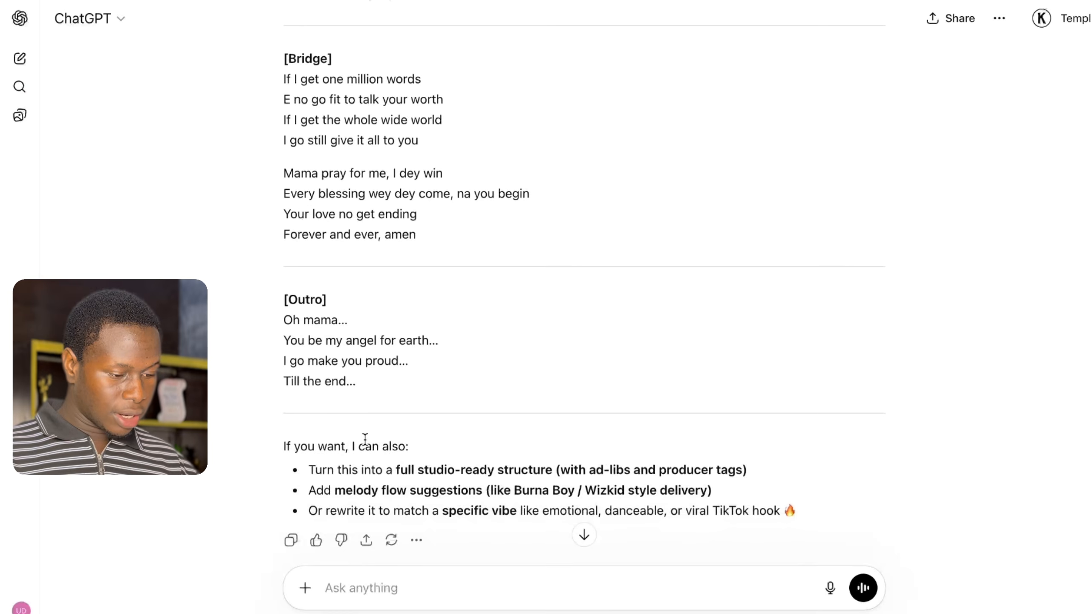
shift+click(389, 341)
right_click(386, 321)
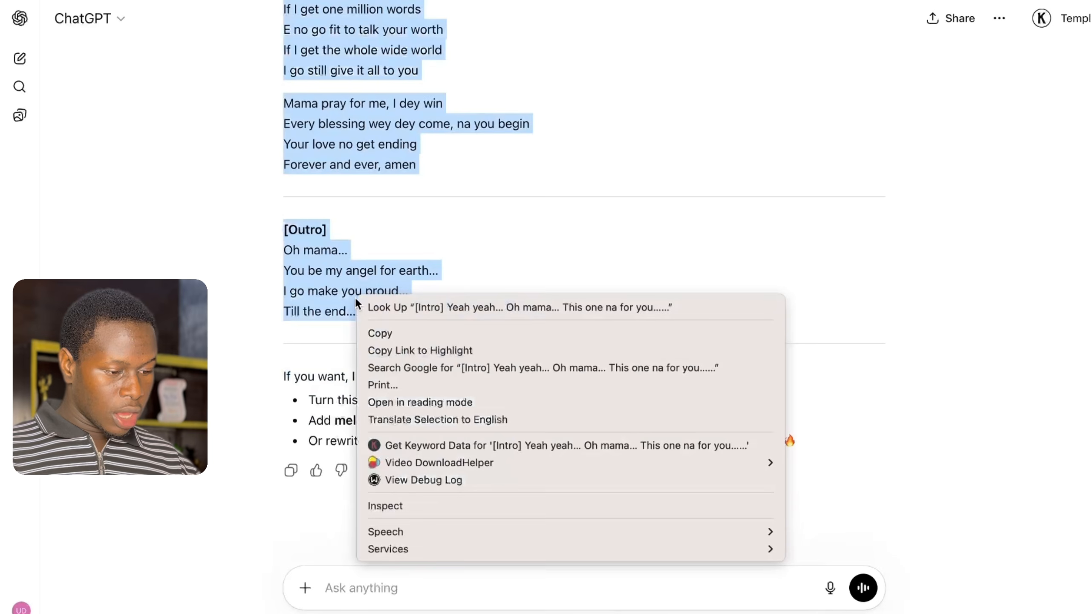
click(384, 332)
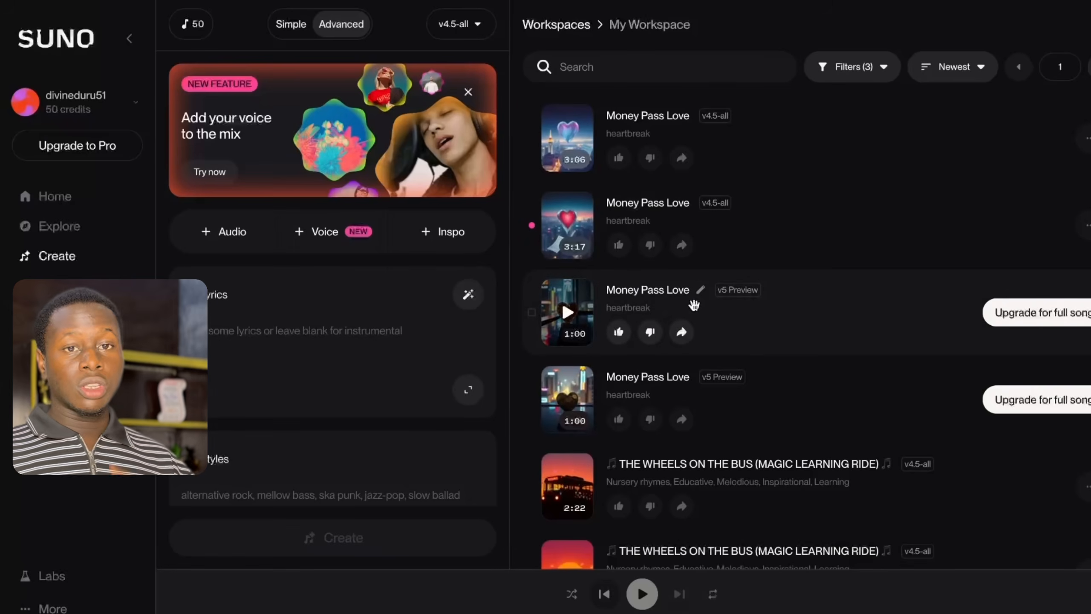
Step: Switch back to Suno and paste the copied lyrics into the song's Lyrics field
click(312, 316)
click(231, 308)
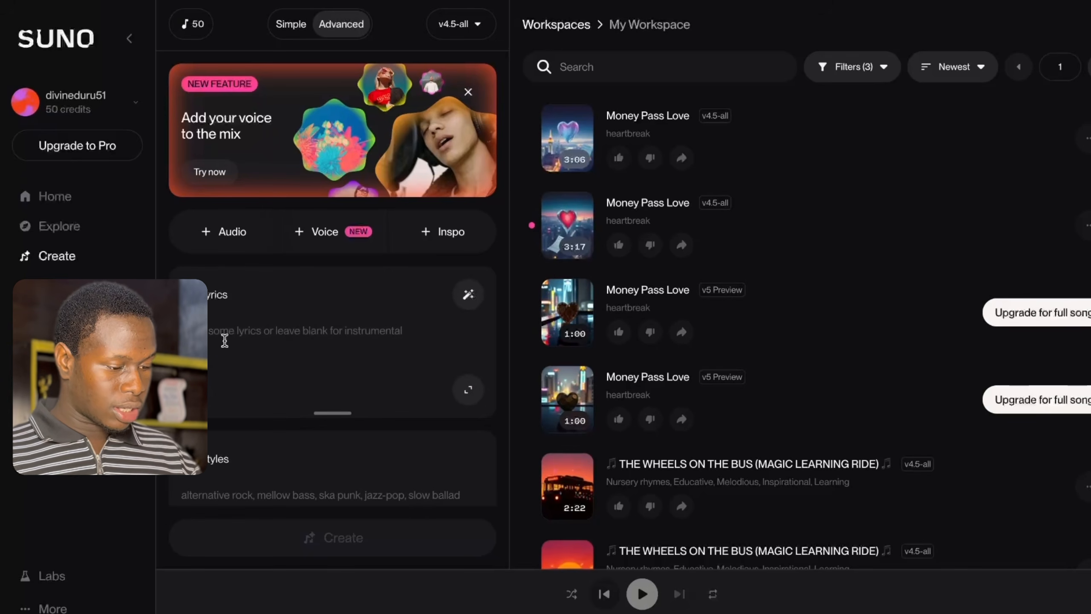
key(ctrl+v)
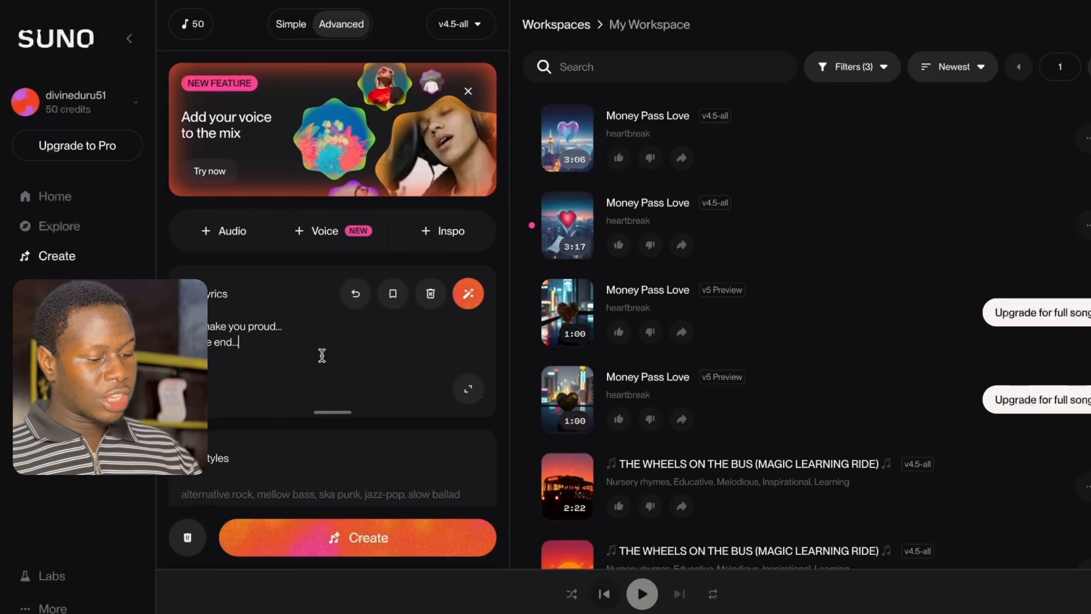
Step: Enter "family, love, appreciation, melody" as the song's styles
scroll(317, 386, down, 2)
scroll(316, 435, down, 2)
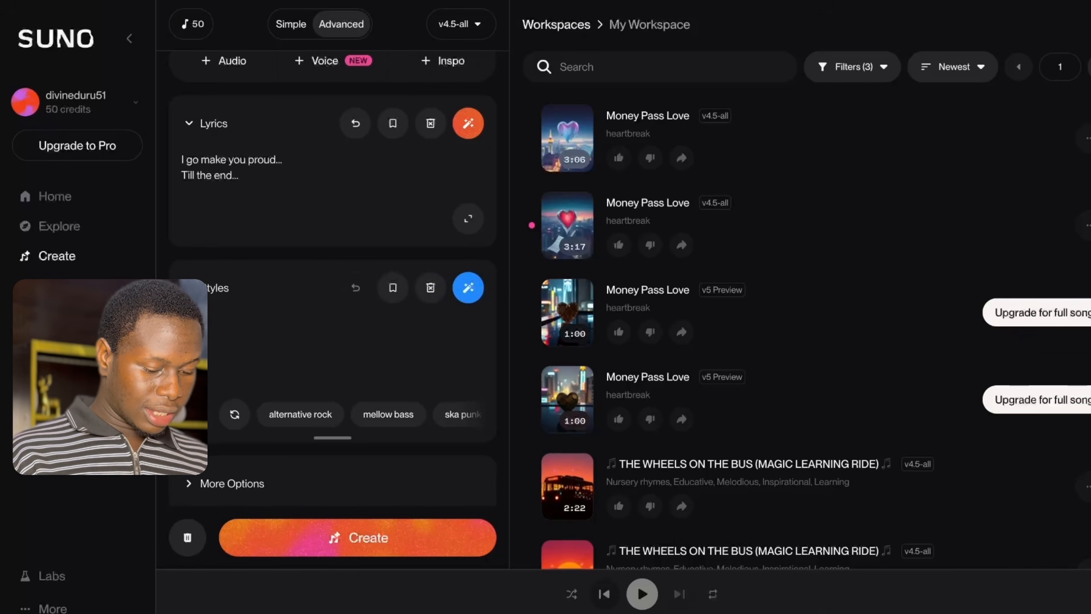
text(Afrobe)
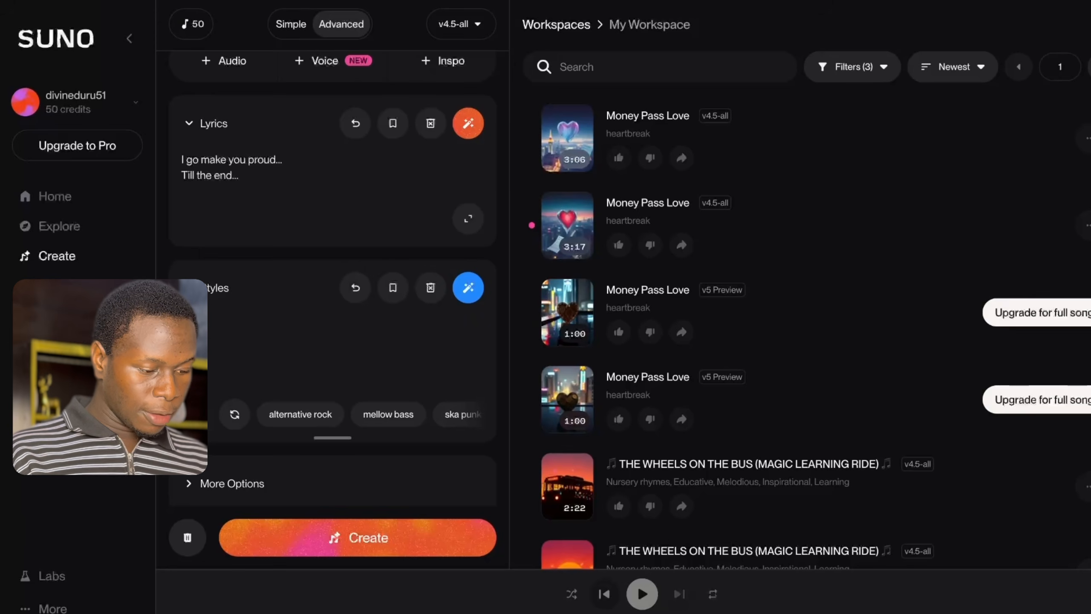
text(, love)
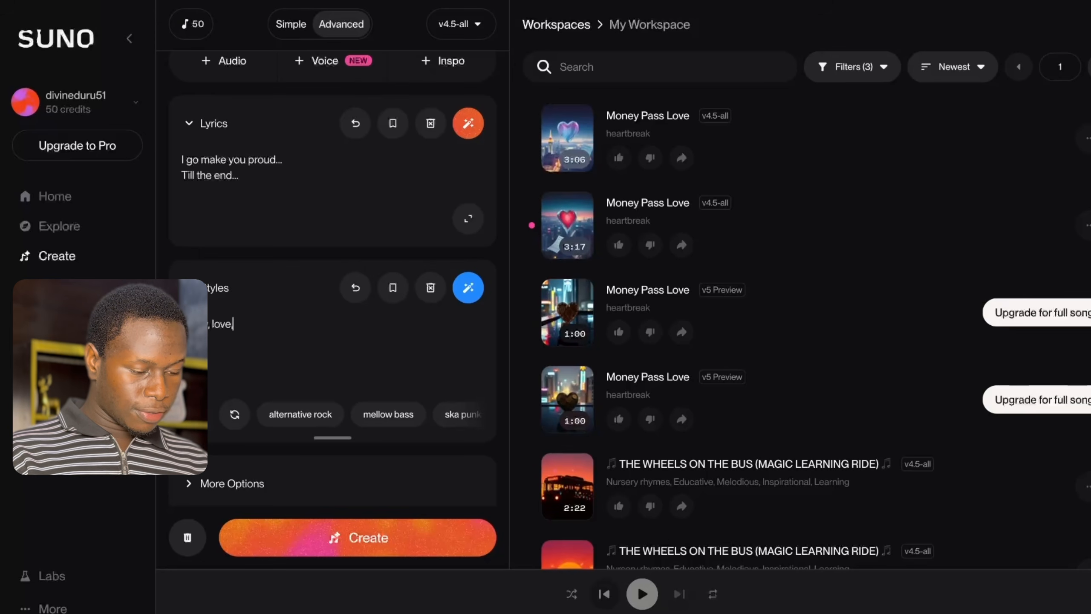
text(, apprev)
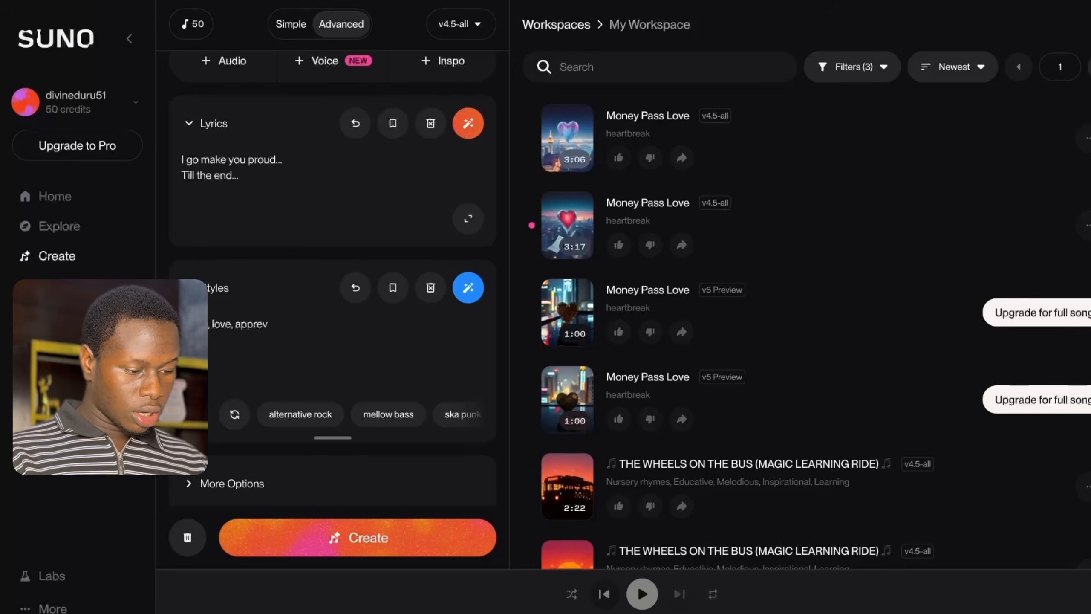
key(BackSpace)
text(ciation, me)
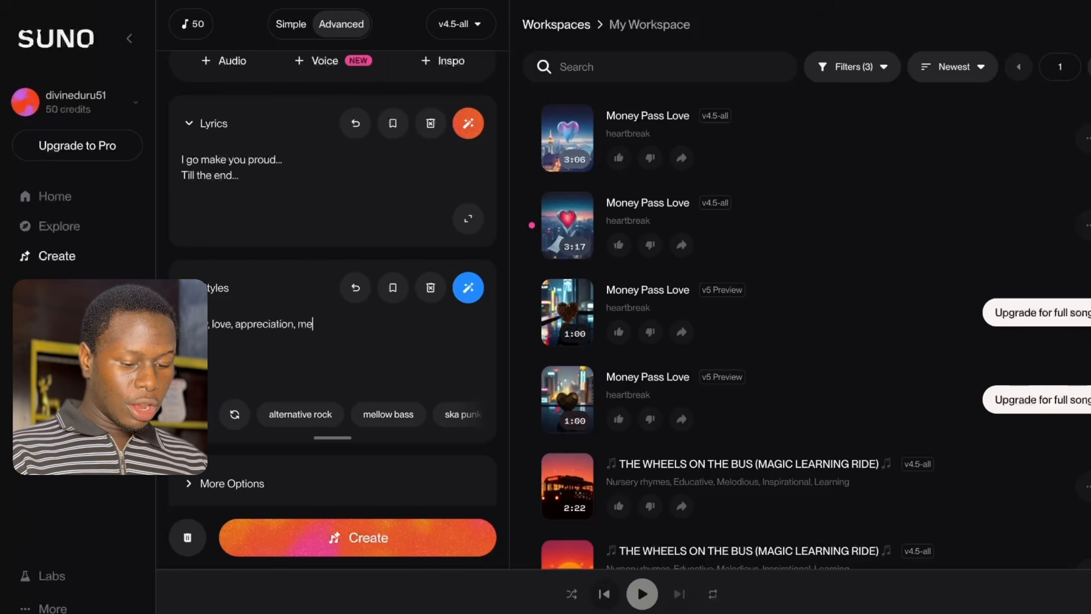
text(lo)
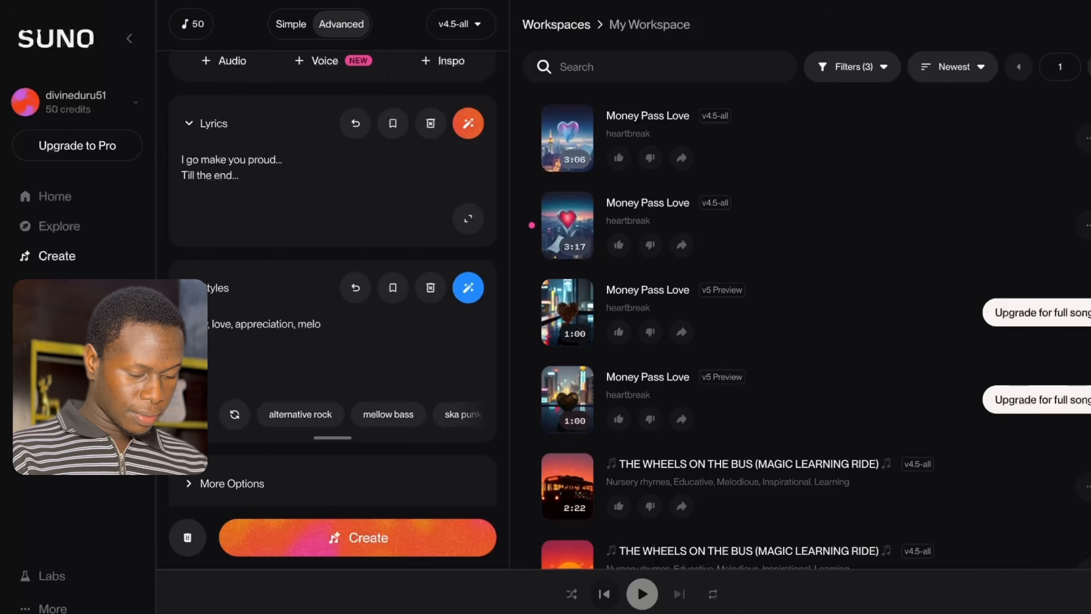
text(ady,)
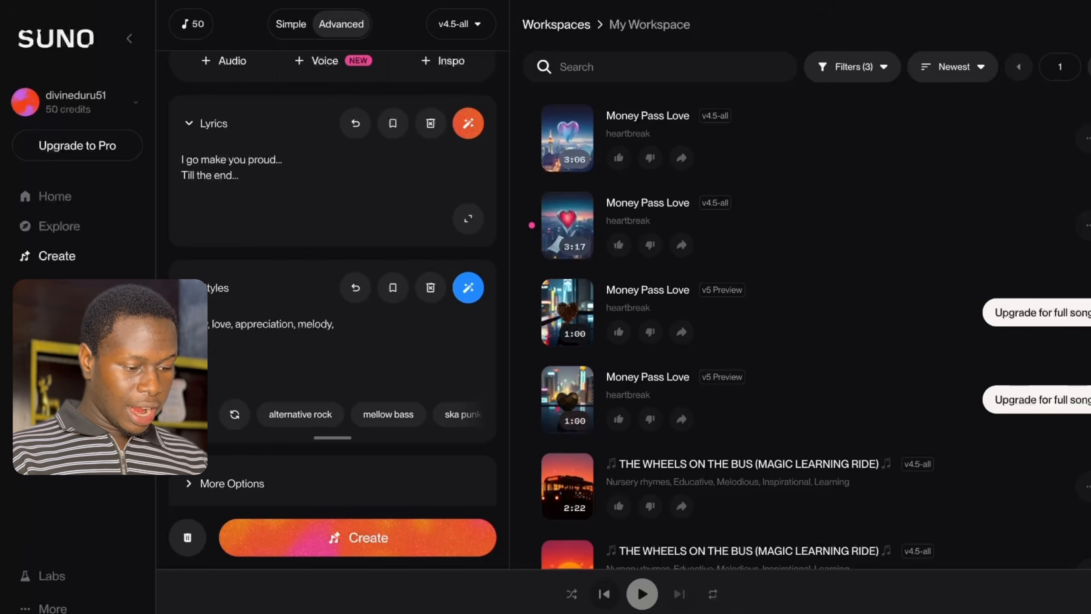
Step: Title the song "Mama Light" and generate it
scroll(304, 417, down, 3)
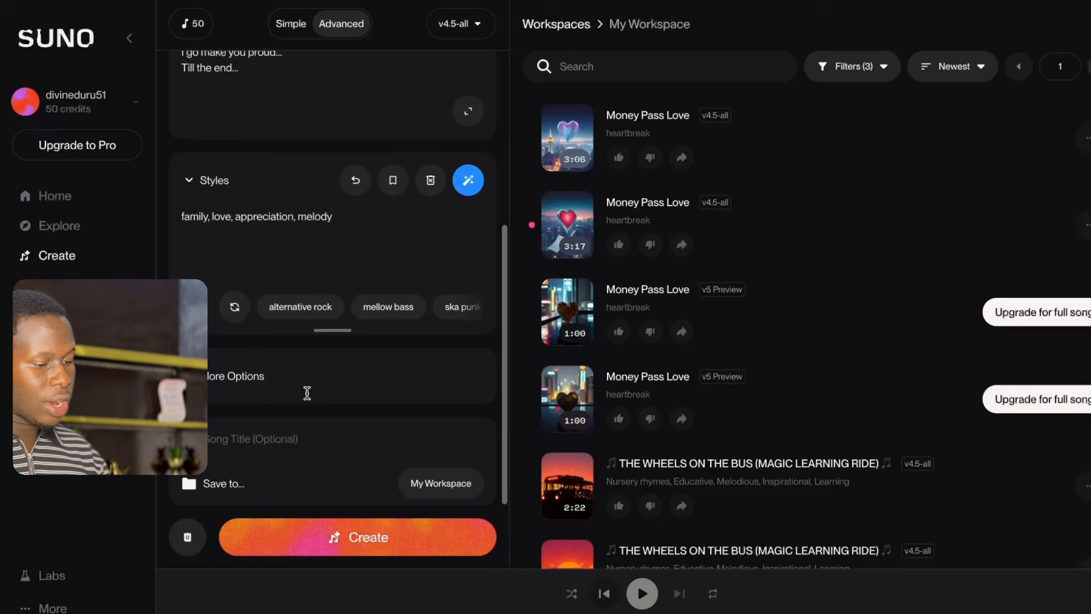
click(215, 444)
text(Mama Li)
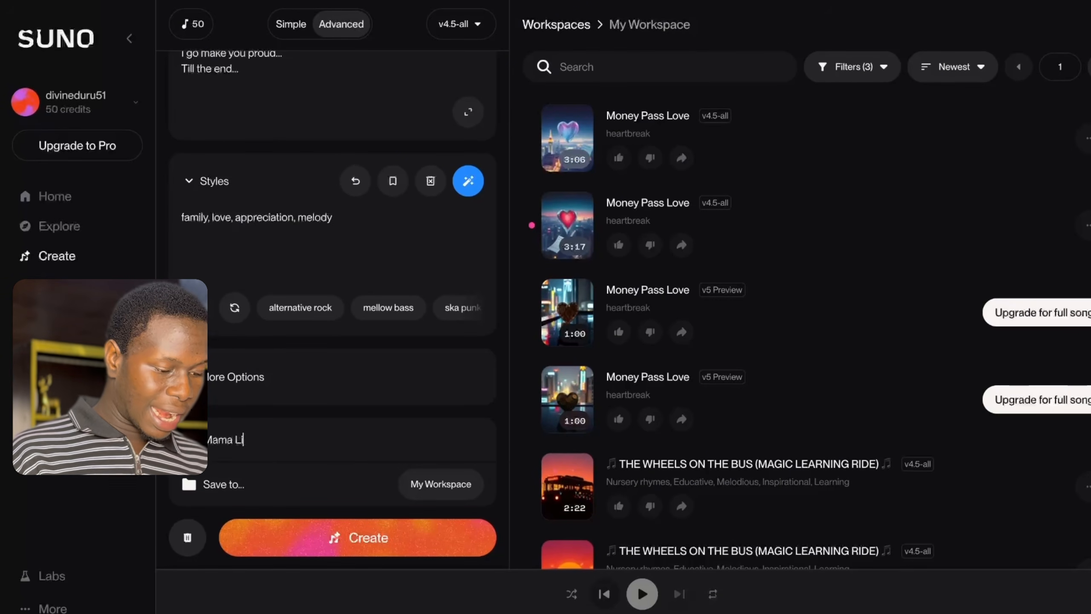
text(ght)
click(328, 539)
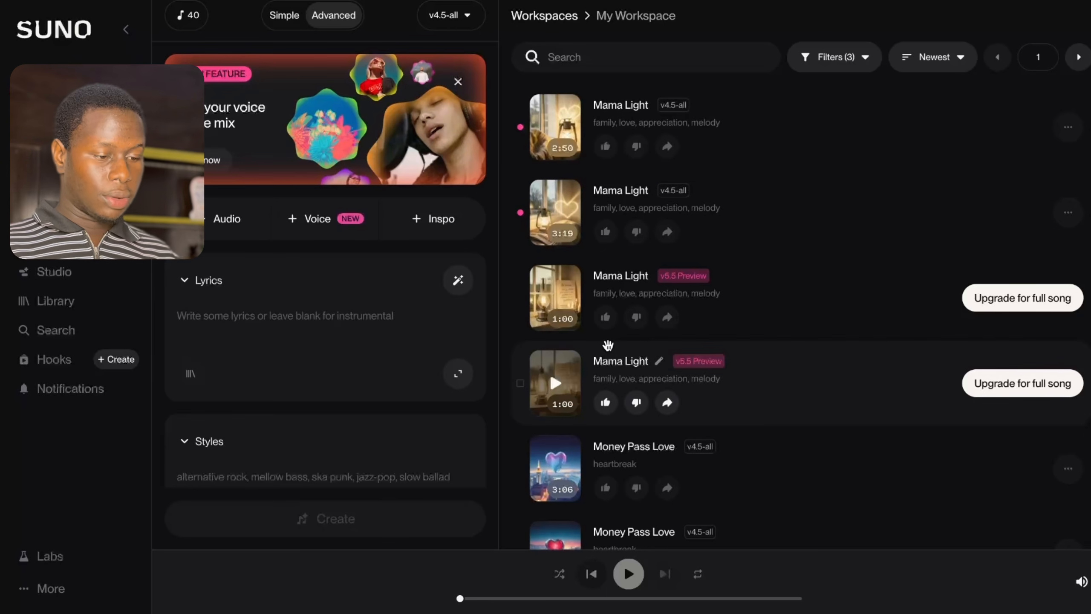
Step: Listen to part of the 2:50 version of Mama Light, then pause playback
click(556, 128)
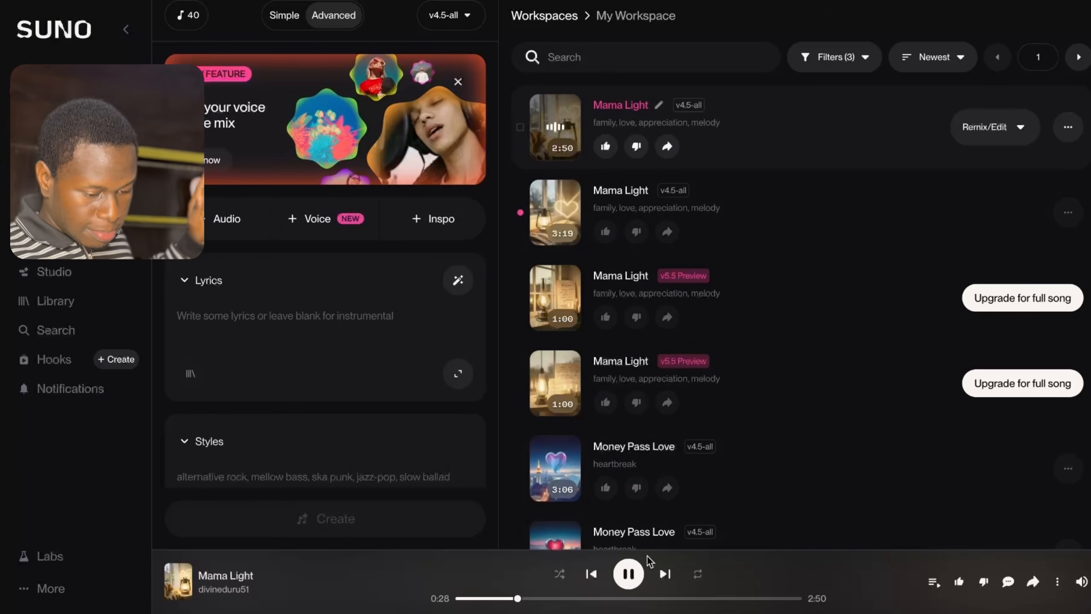
click(640, 569)
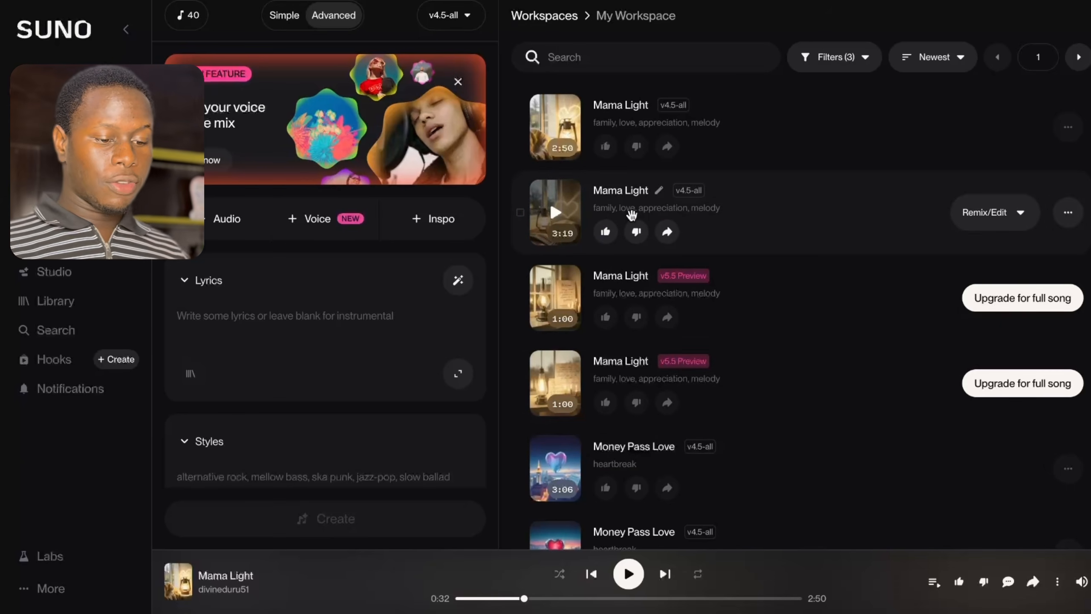
Step: Download the 3:19 version of Mama Light as MP3 audio without upgrading for commercial rights
click(1067, 213)
mouse_move(1065, 213)
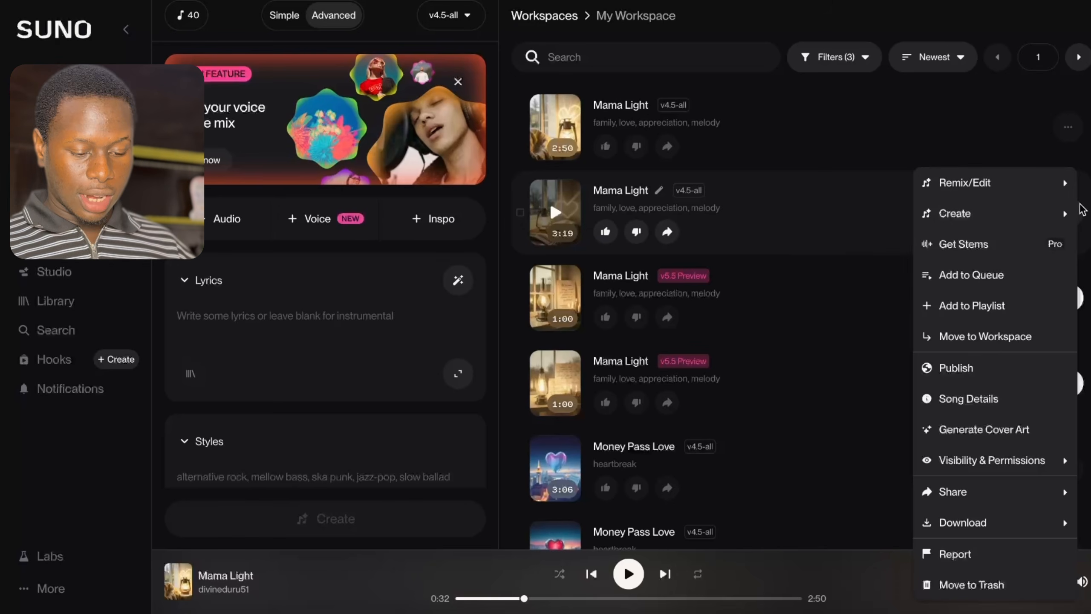
mouse_move(981, 542)
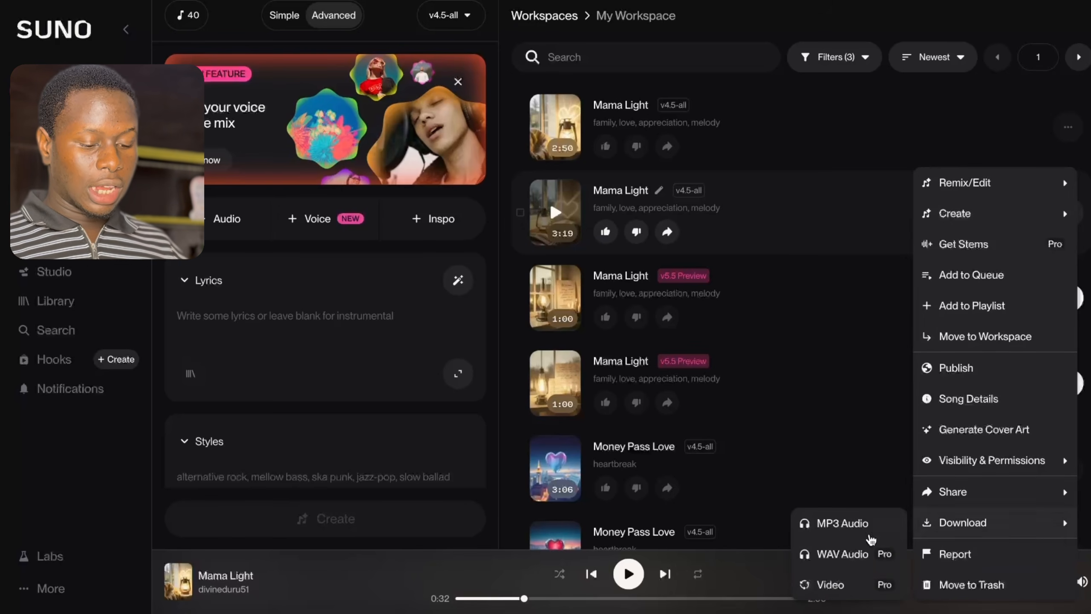
click(839, 530)
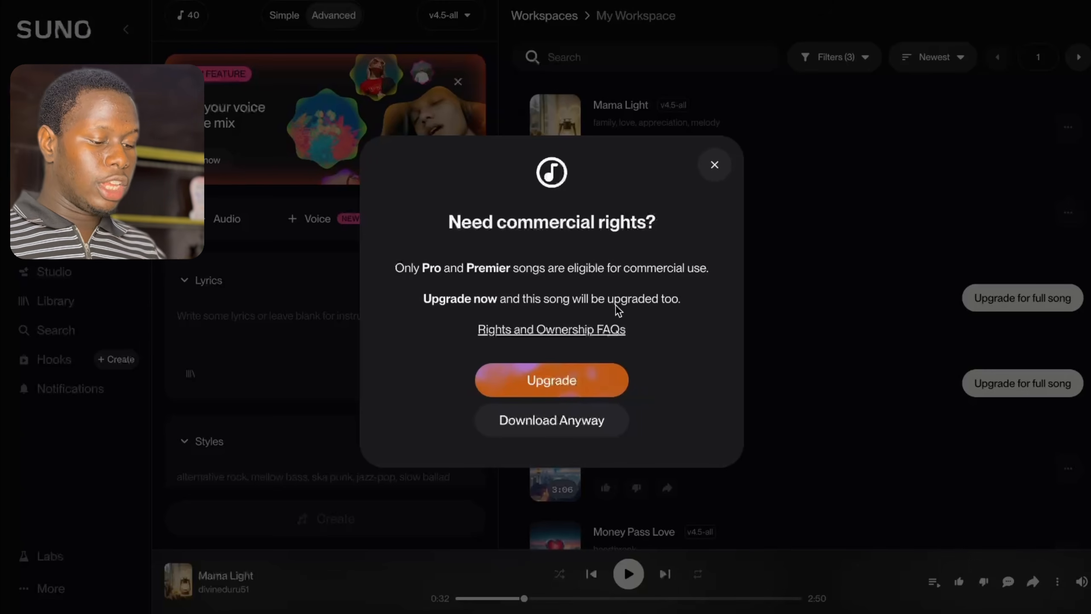
click(577, 407)
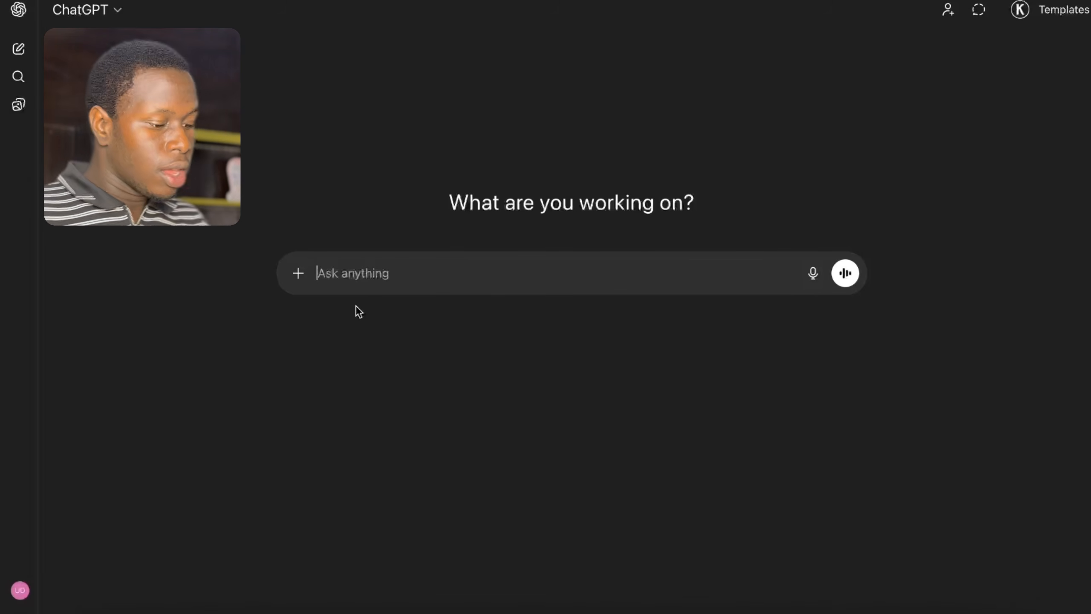
Step: Attach the portrait photo of the man in the striped sweater to a new ChatGPT message
click(297, 275)
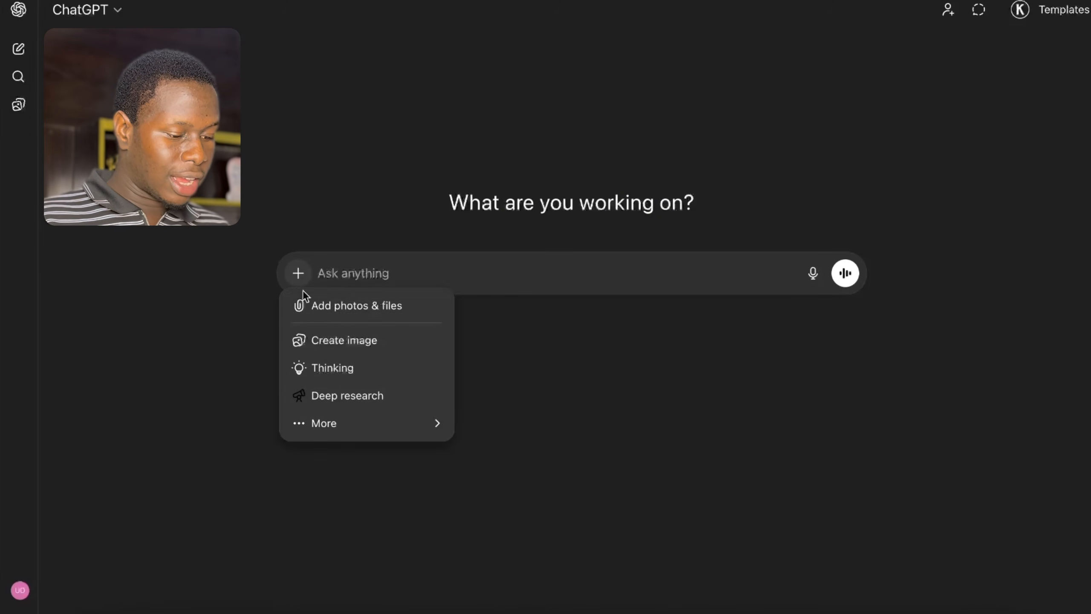
click(316, 306)
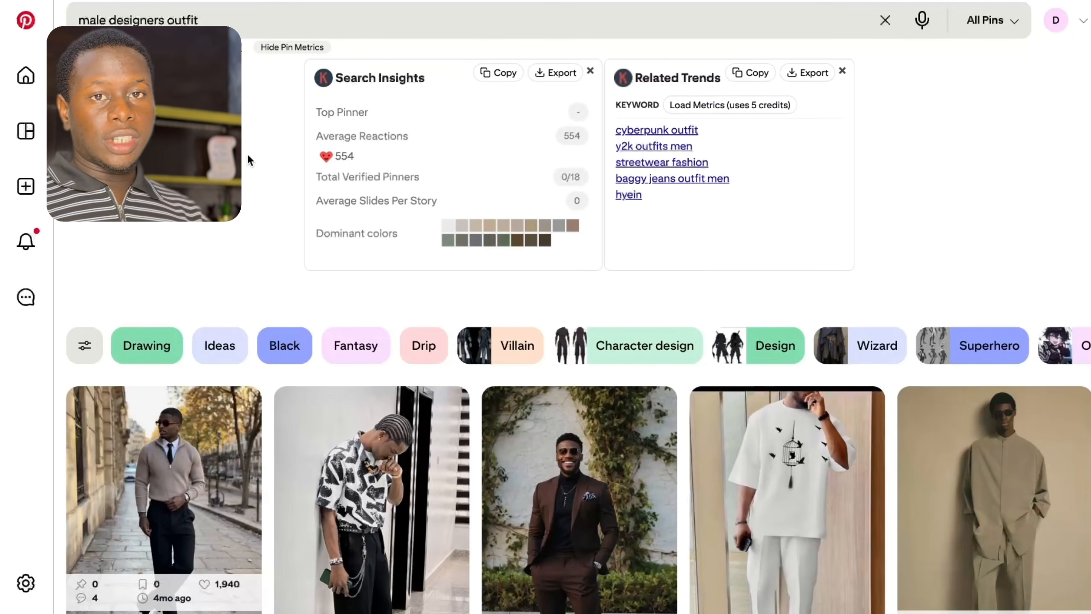
Step: Switch to Pinterest, browse the "male designers outfit" results, and open the pin with the dark brown suit and white sneakers
scroll(236, 237, down, 2)
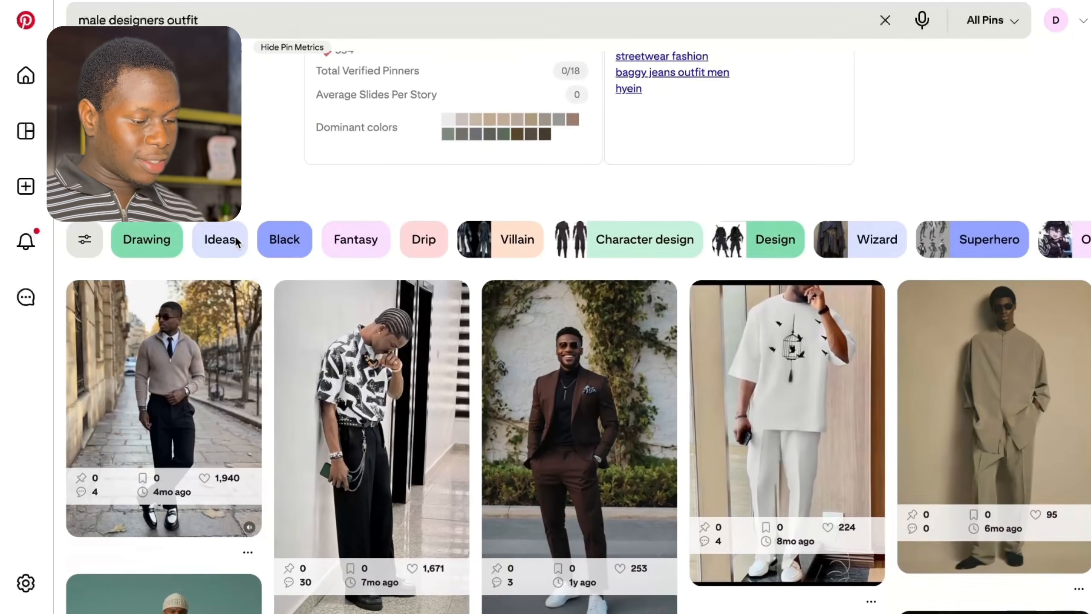
scroll(236, 236, down, 3)
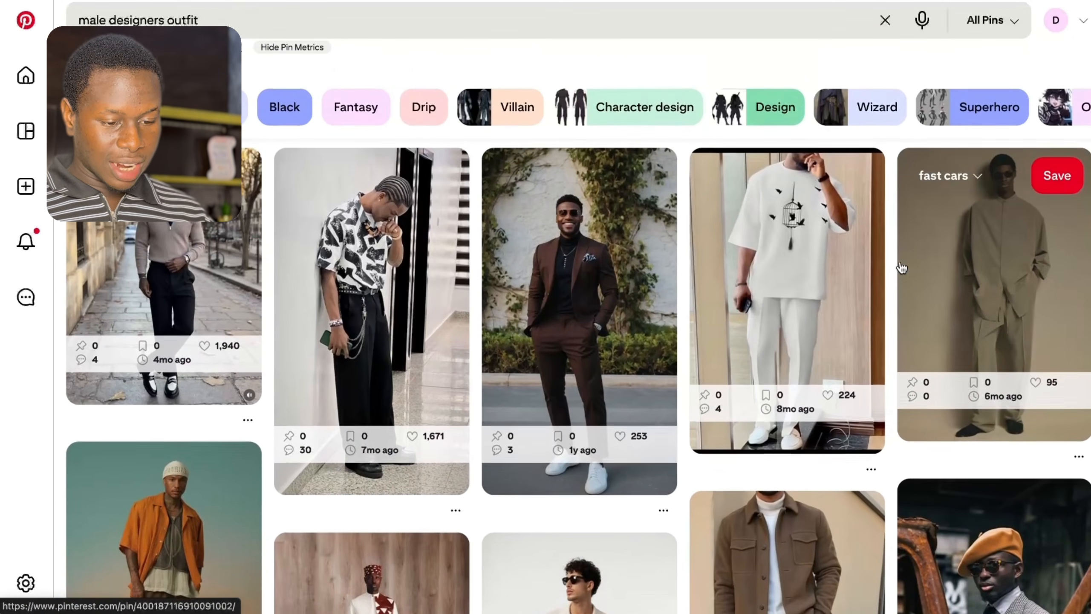
scroll(755, 293, down, 3)
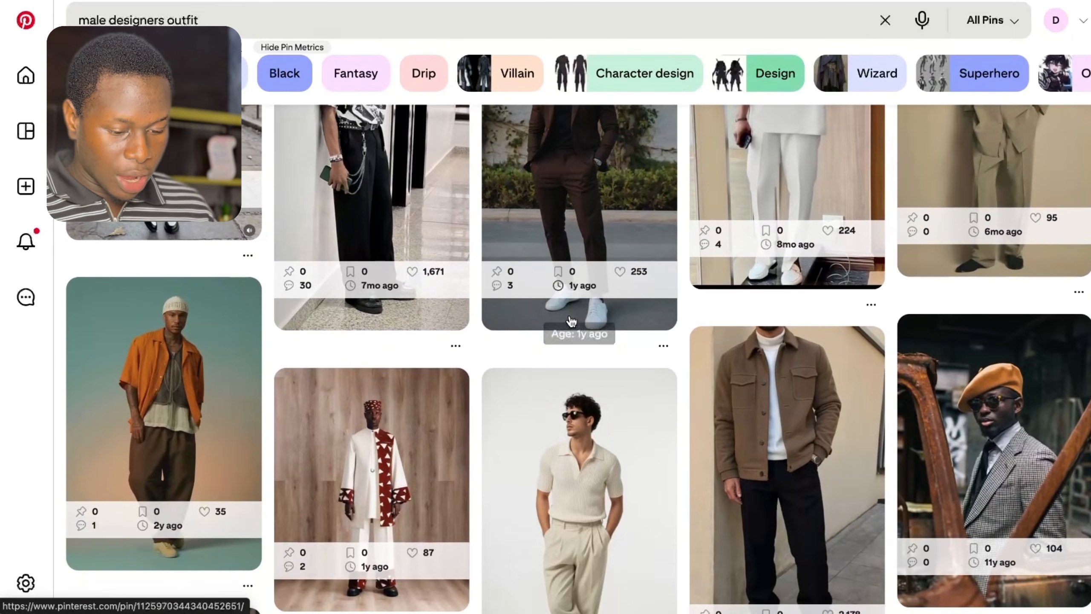
scroll(571, 321, down, 1)
scroll(572, 317, up, 5)
scroll(728, 431, down, 2)
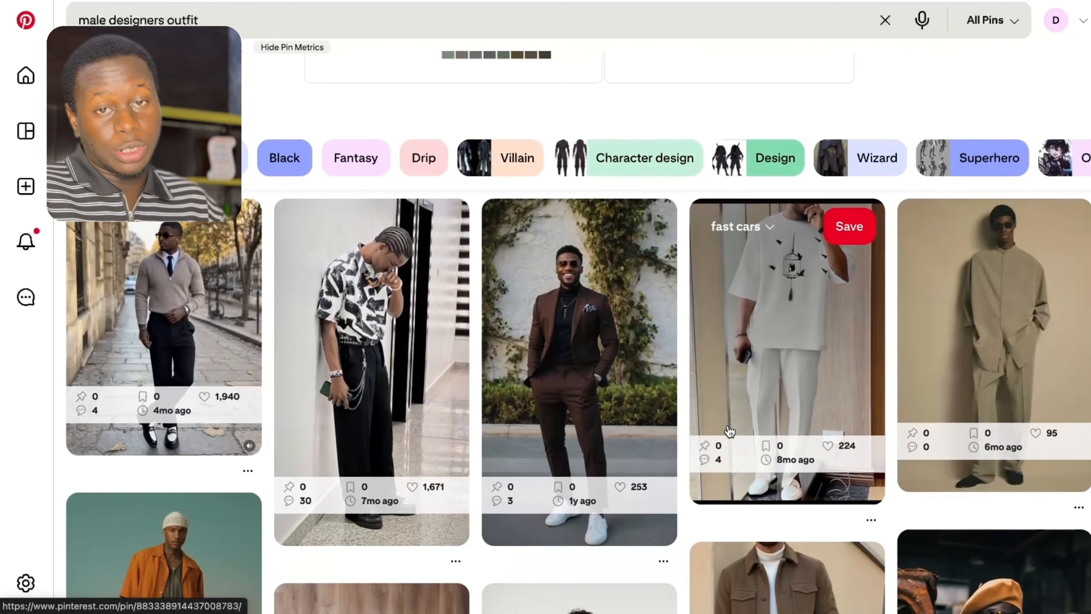
scroll(728, 430, down, 1)
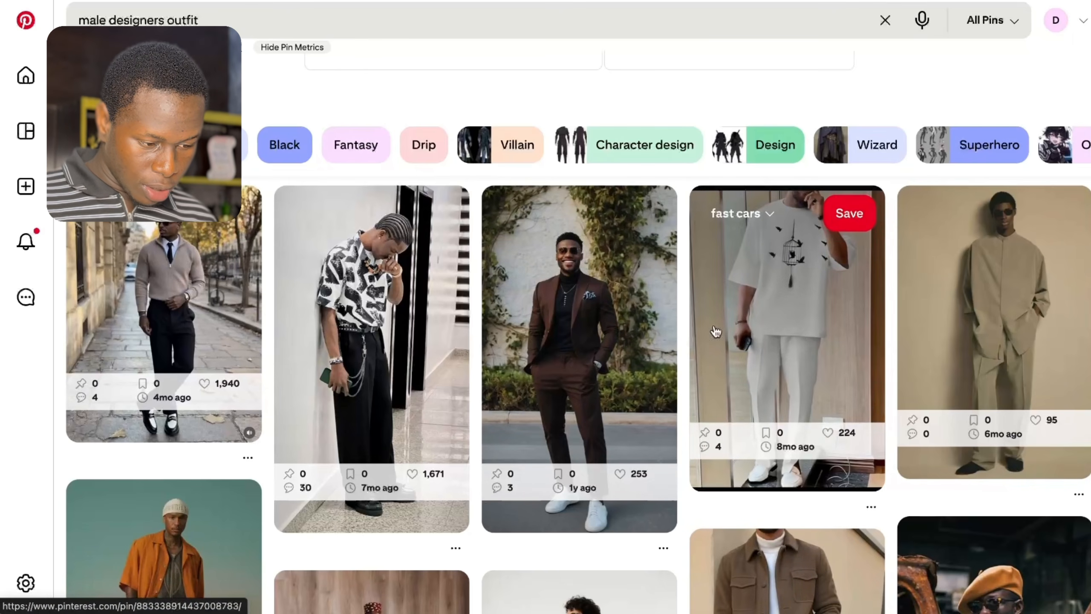
scroll(590, 329, down, 3)
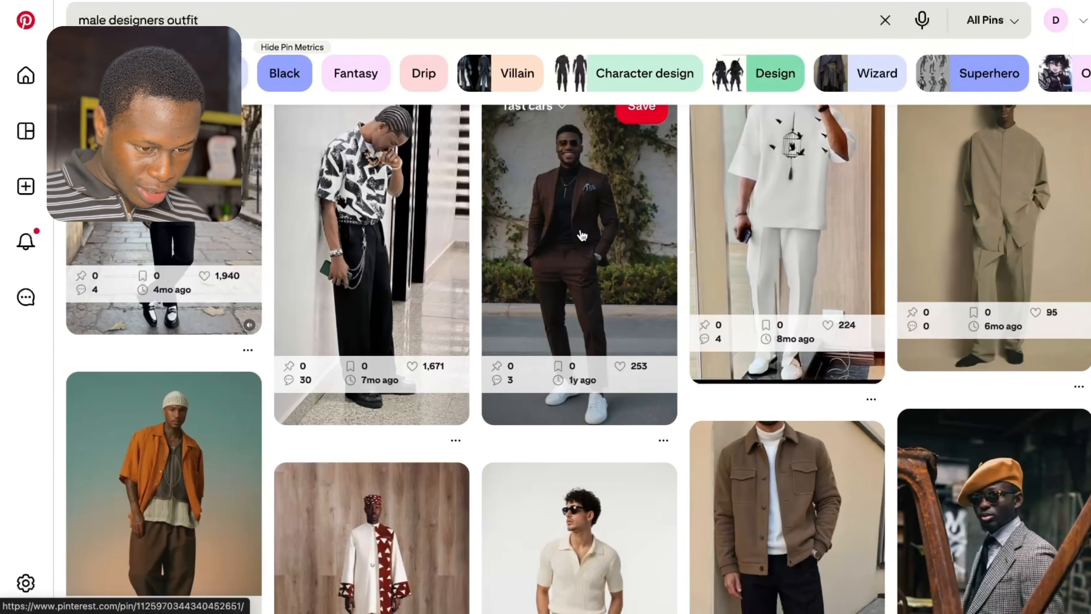
click(582, 236)
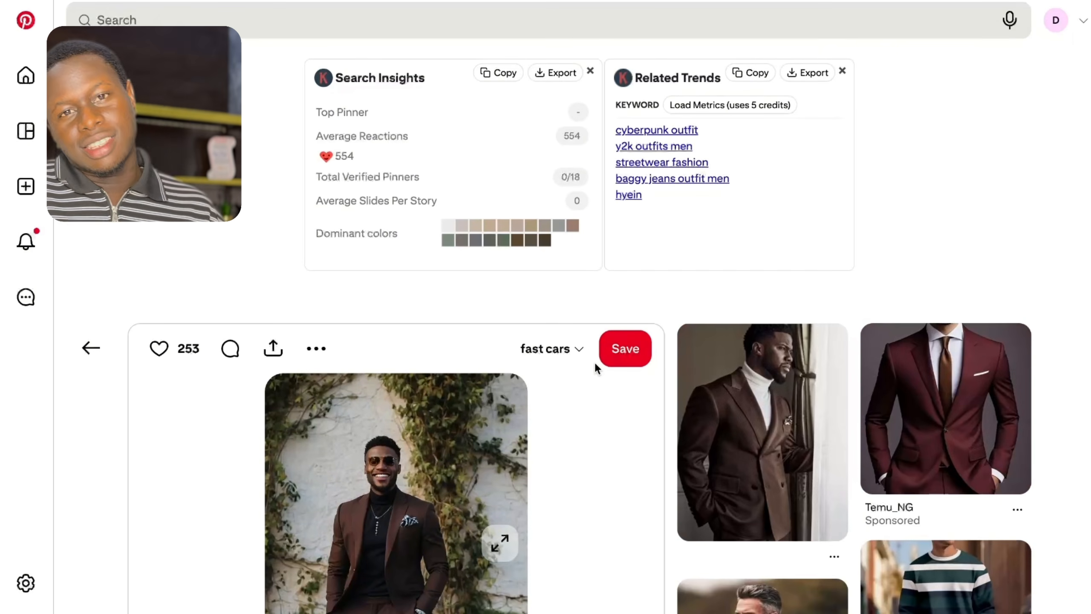
Step: Save the brown suit pin's full outfit image to the computer
scroll(595, 364, down, 2)
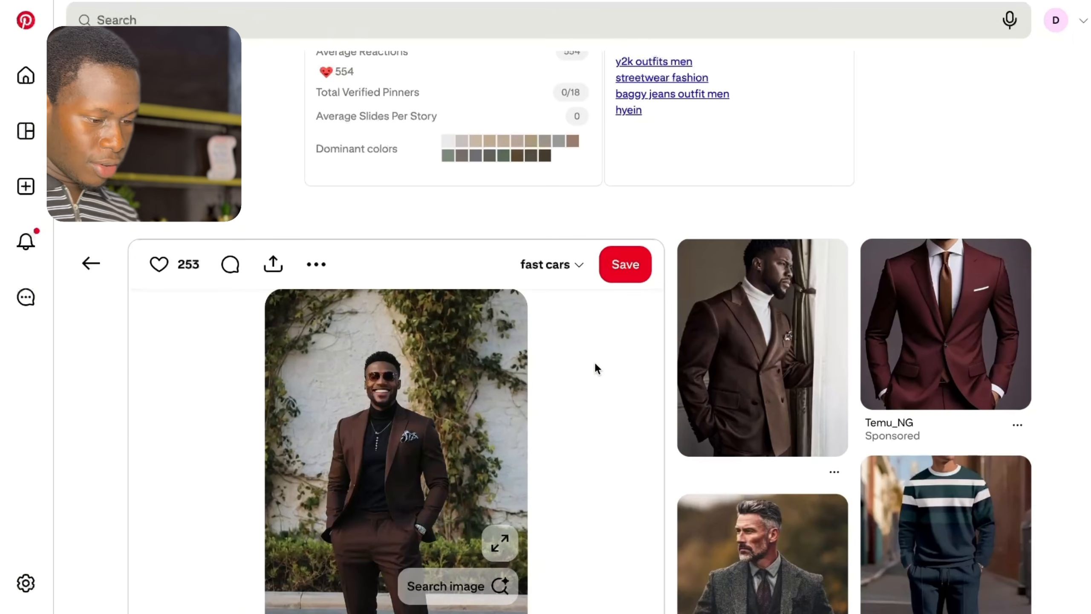
scroll(594, 362, down, 4)
scroll(334, 313, up, 1)
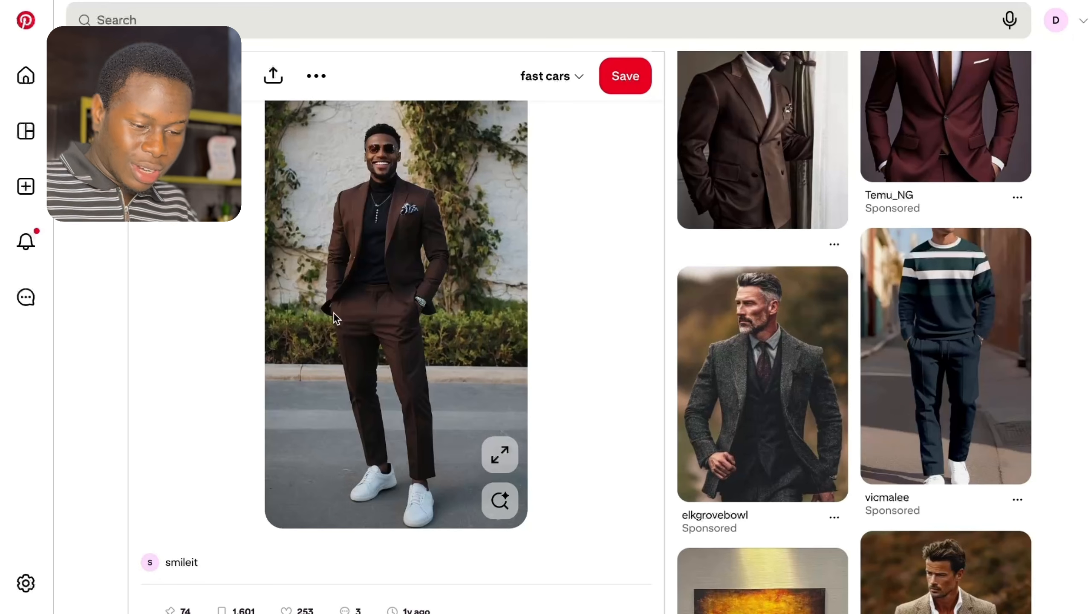
right_click(333, 312)
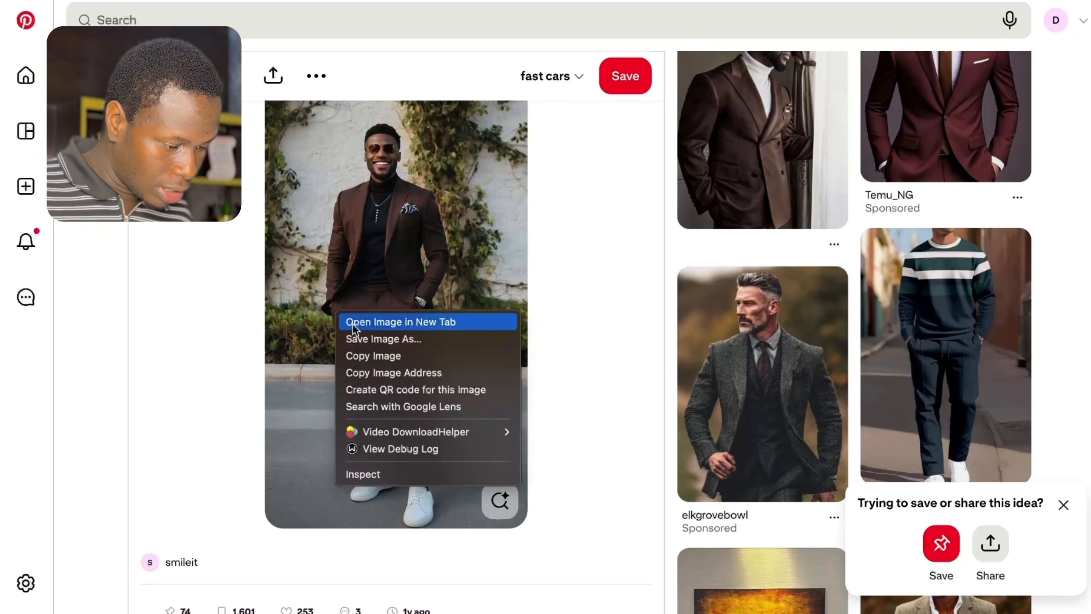
click(360, 340)
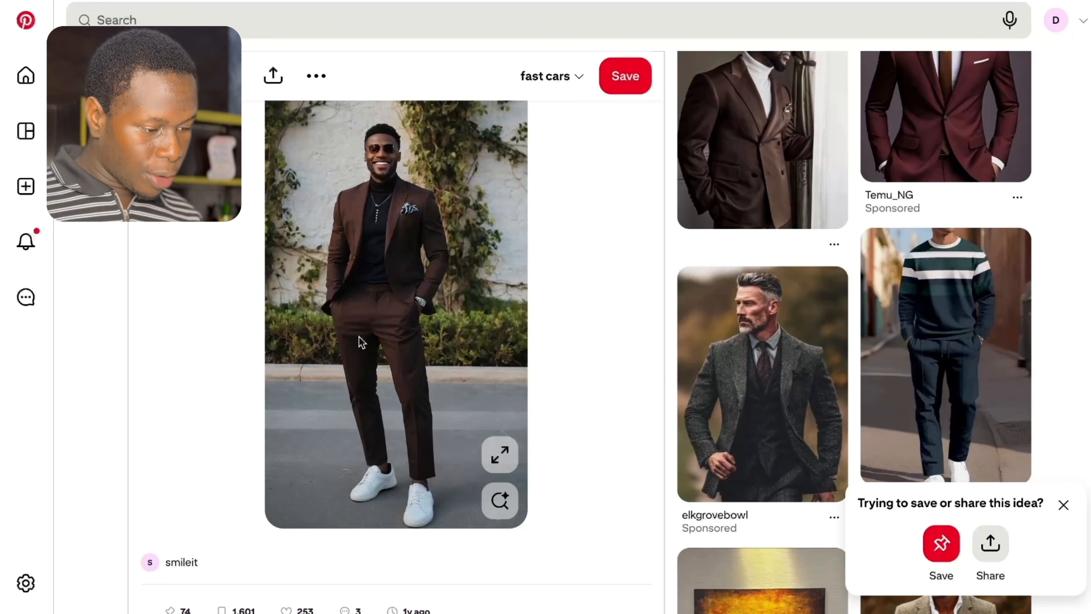
key(Return)
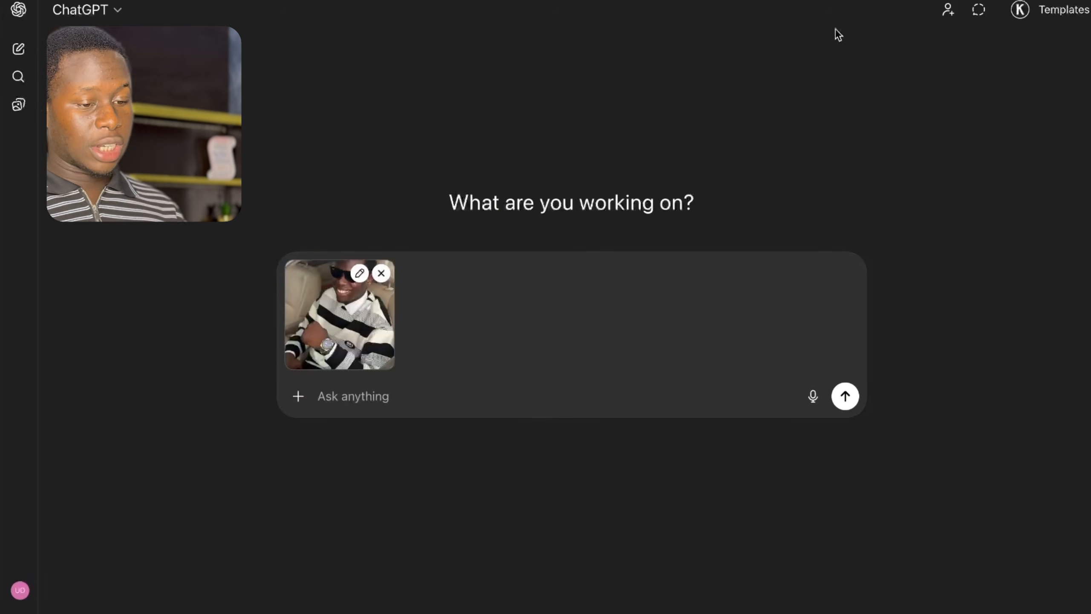
Step: Attach the saved outfit image in ChatGPT and request a prompt putting the person in the first image in the second image's outfit
drag(828, 56, 562, 325)
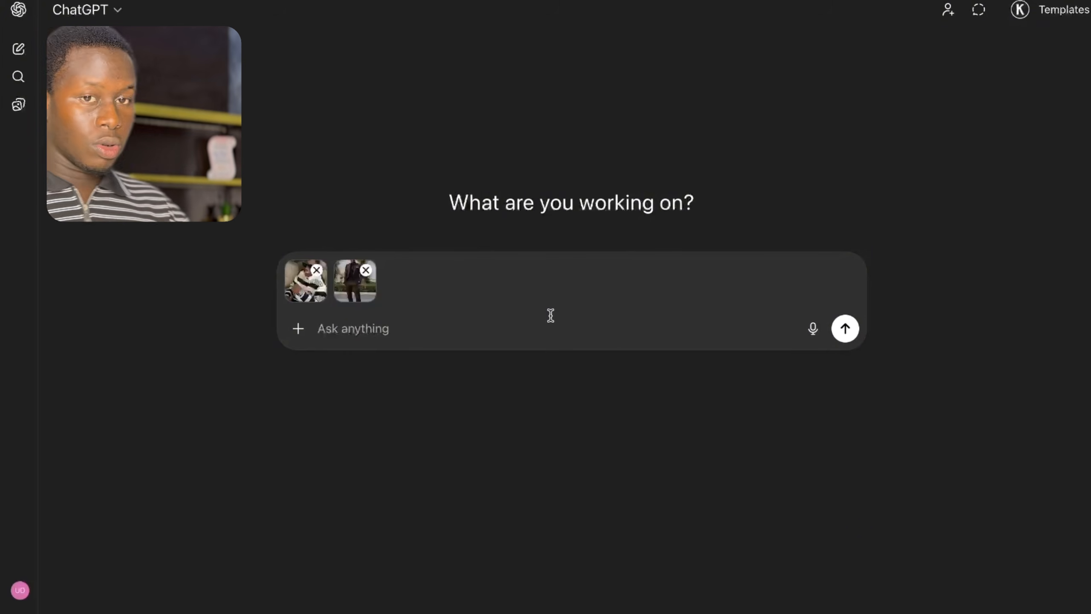
text(I am the per)
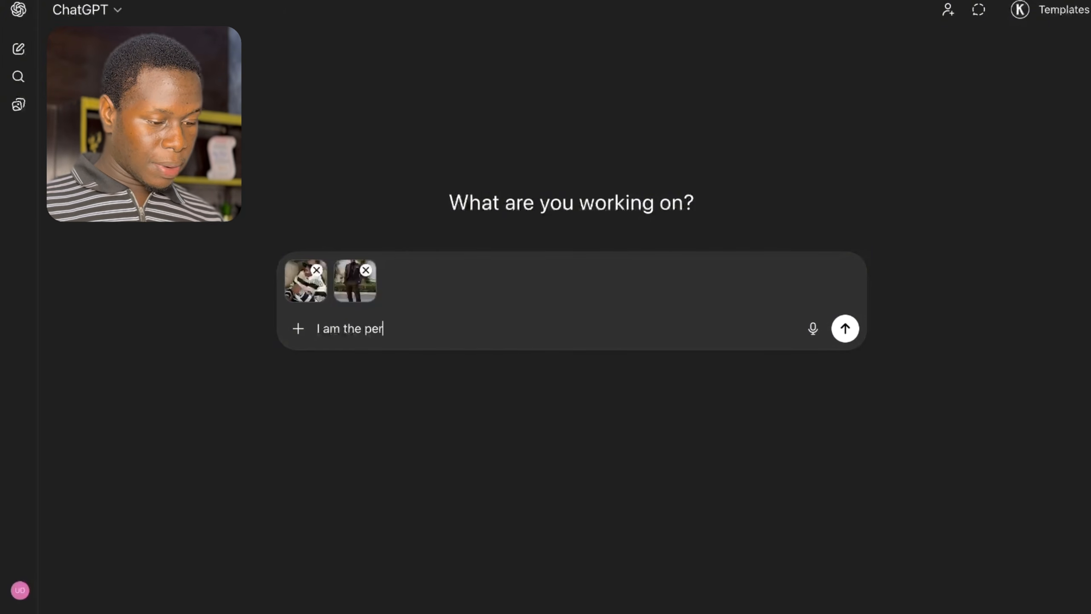
text(son y)
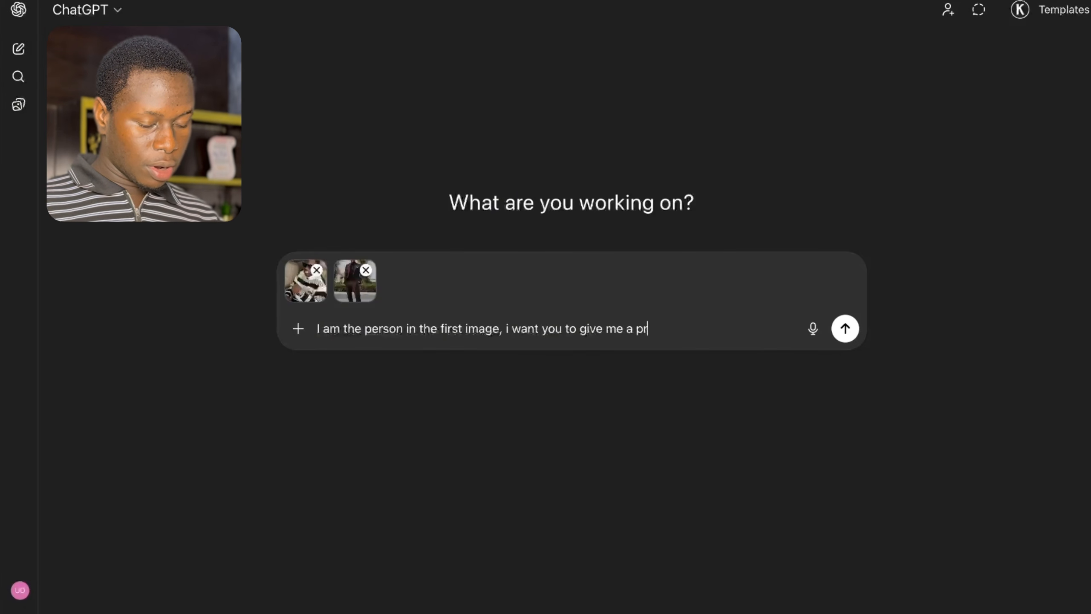
text(that would )
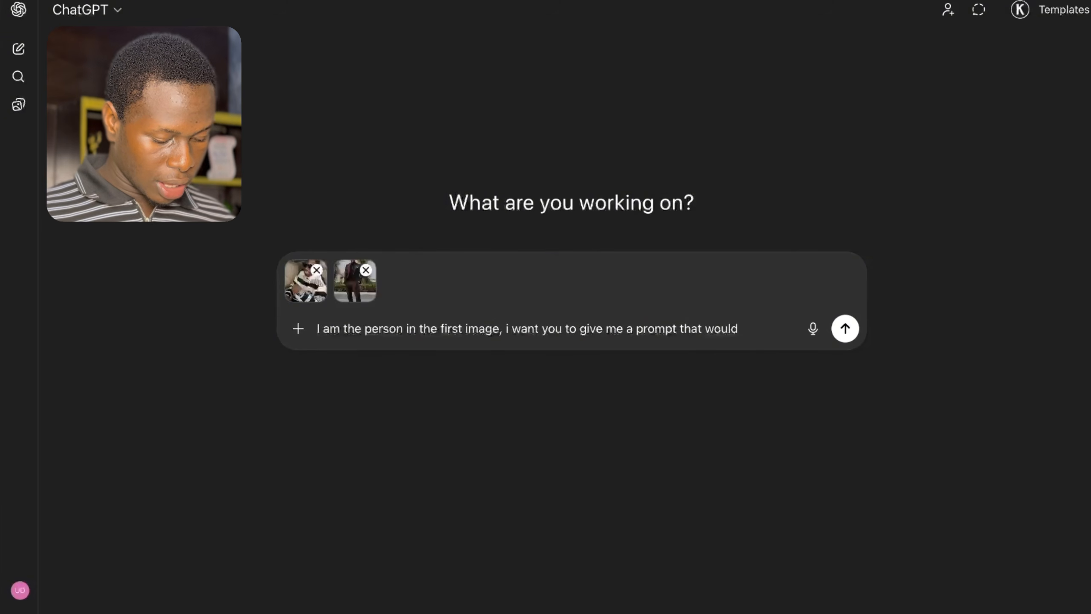
text(make me)
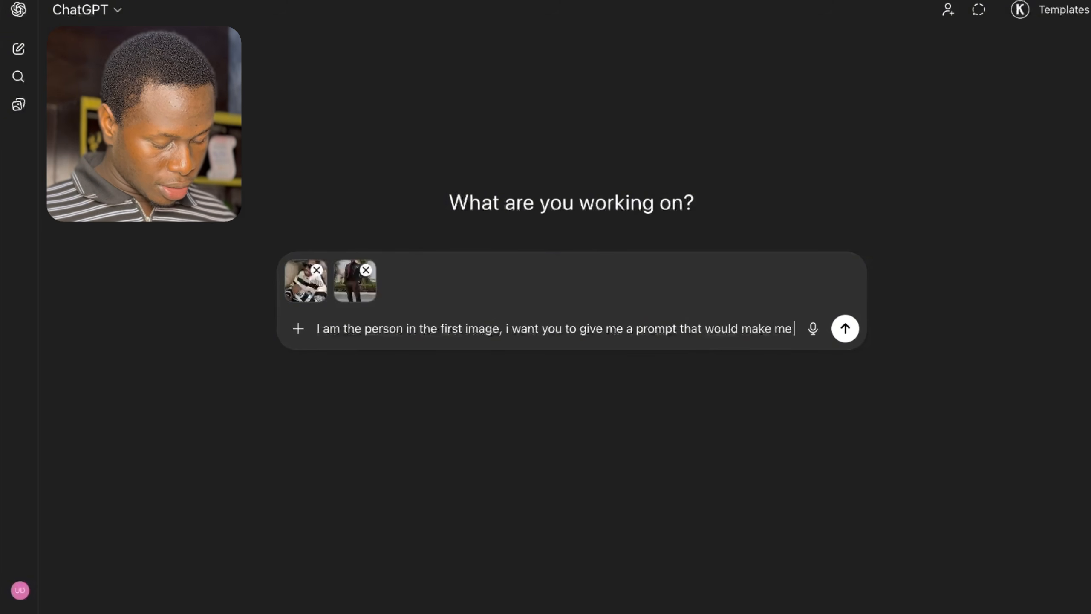
text( to be in the o)
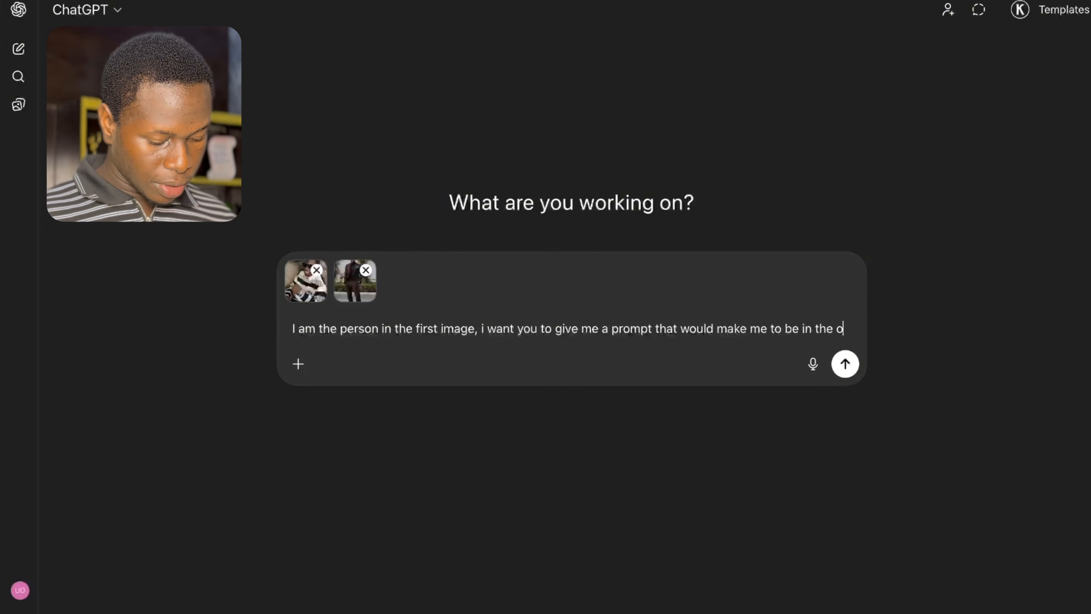
text(utfit of the second image)
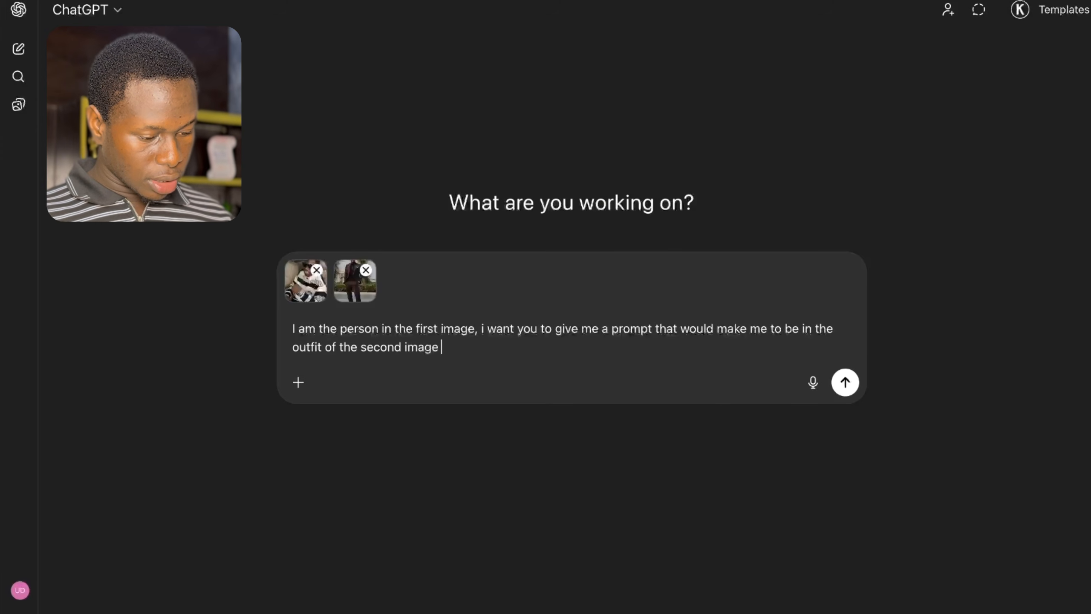
text(loaded.)
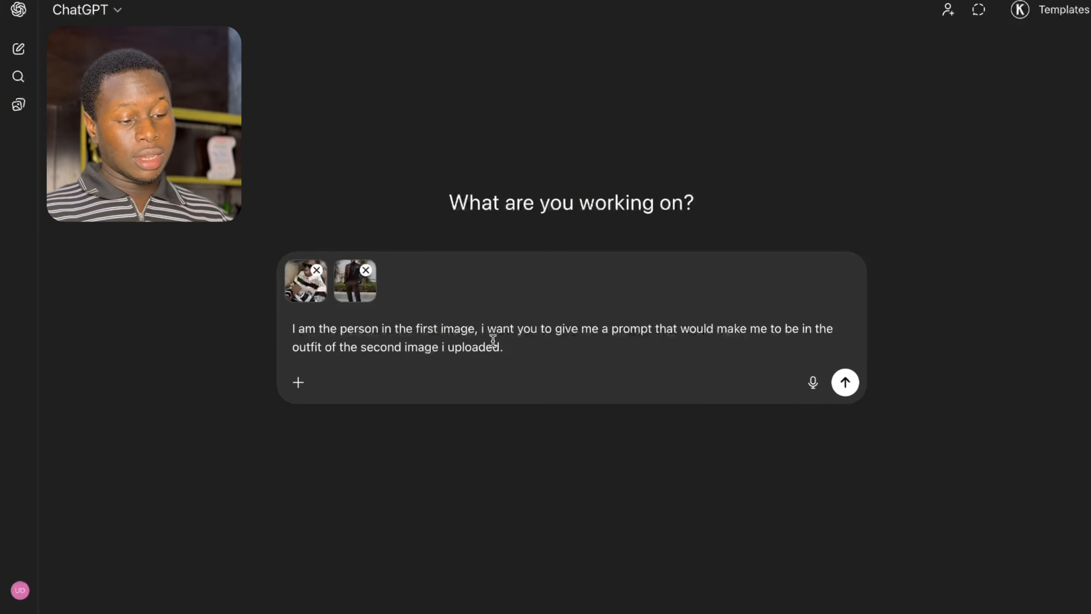
key(Return)
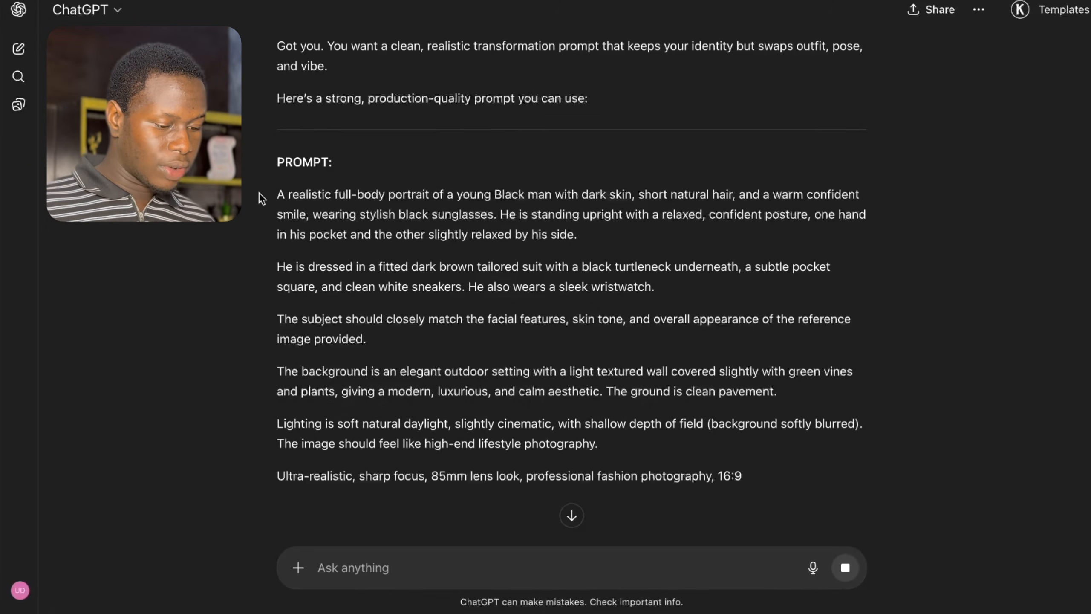
Step: Copy the full generated portrait prompt, from "A realistic full-body portrait" through "16:9 aspect ratio."
drag(261, 197, 850, 413)
scroll(507, 348, down, 2)
right_click(419, 220)
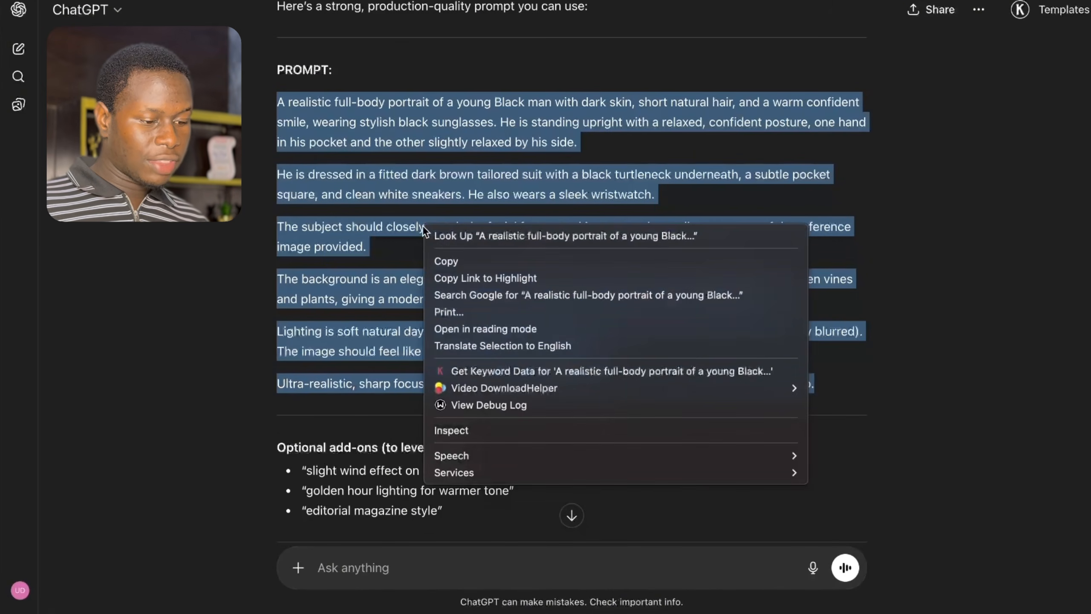
click(448, 259)
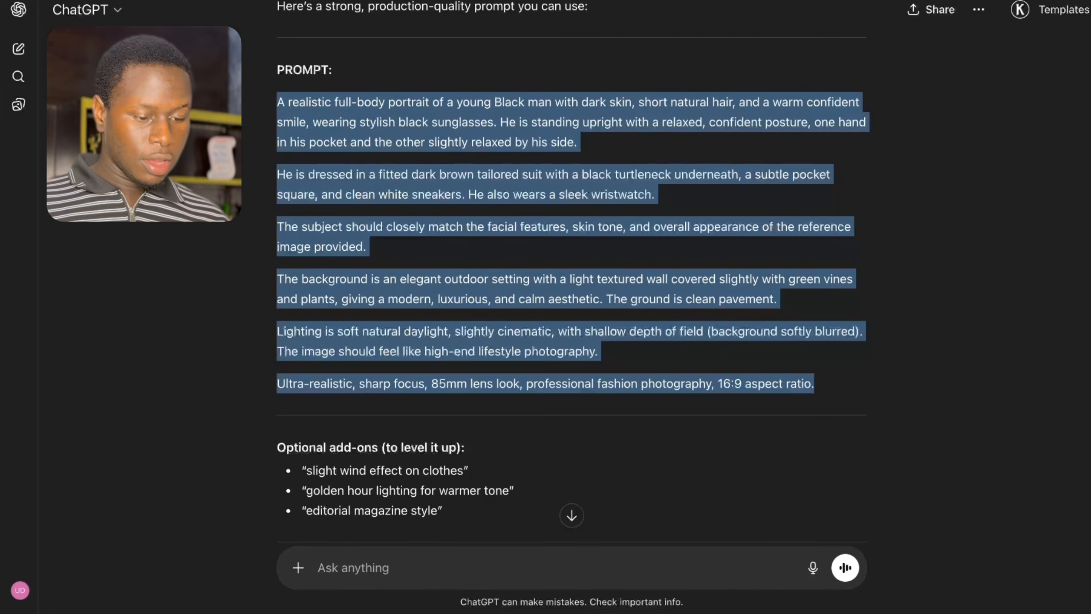
Step: Open Google Flow in a new browser tab and create a new project
key(super+t)
text(google flow)
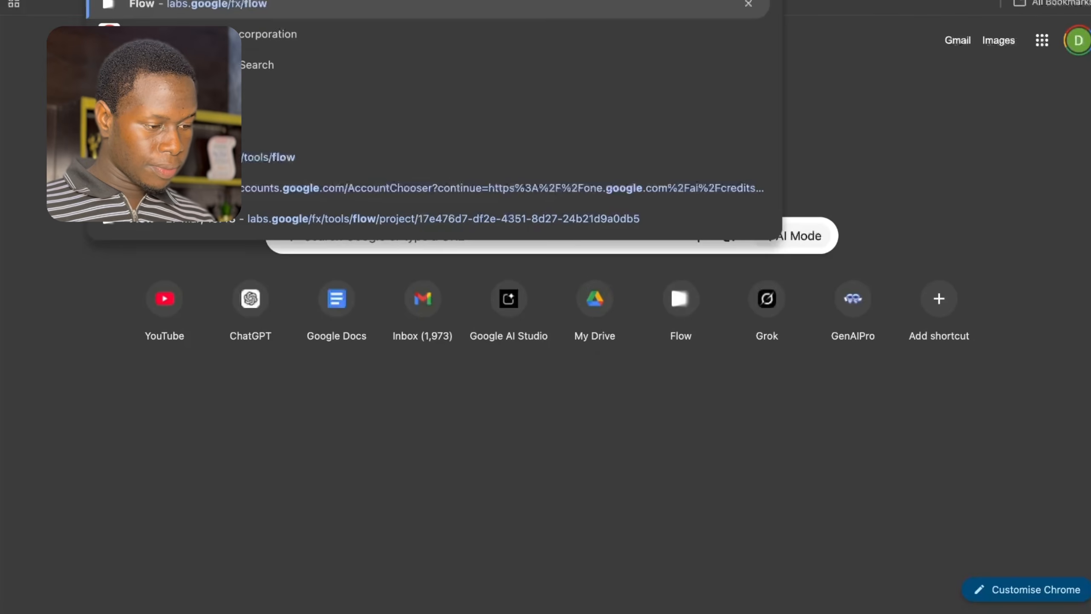
key(Return)
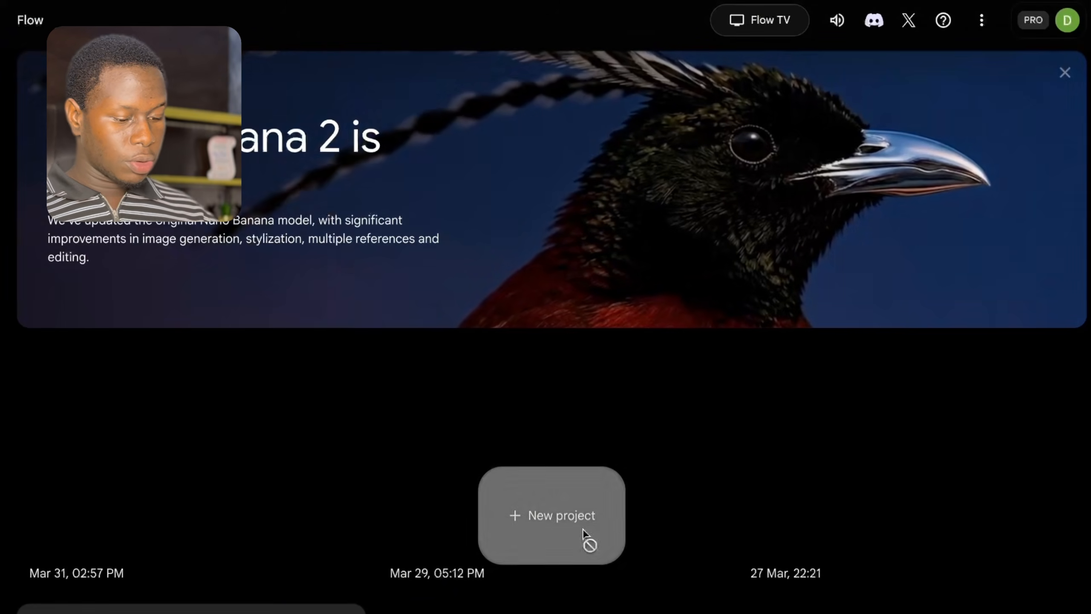
click(583, 529)
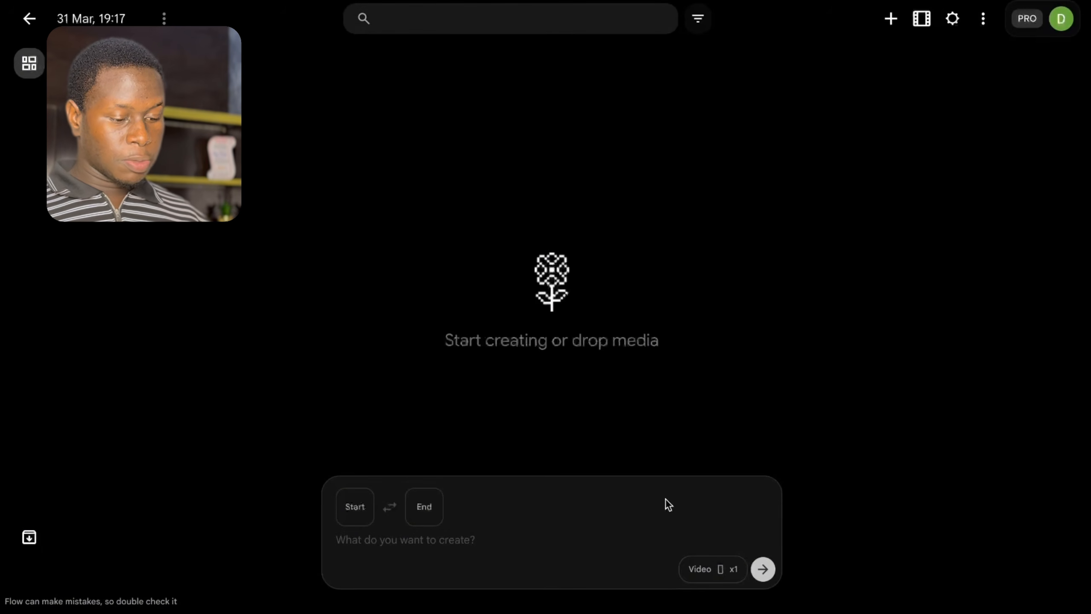
Step: Configure the project's generation for images at 16:9 with two outputs per prompt
click(700, 565)
click(601, 387)
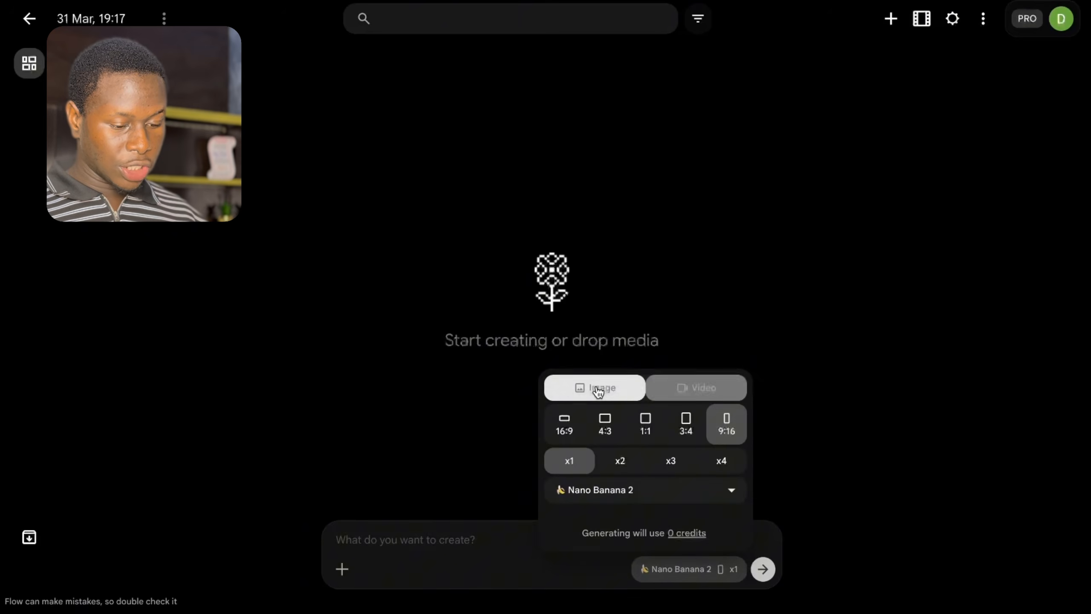
click(567, 427)
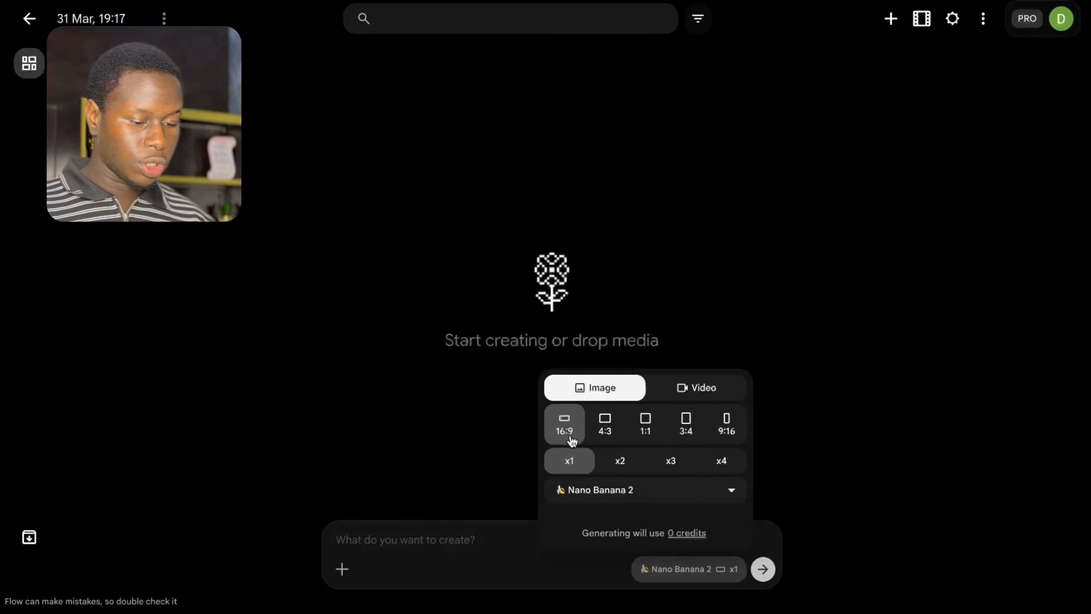
click(621, 460)
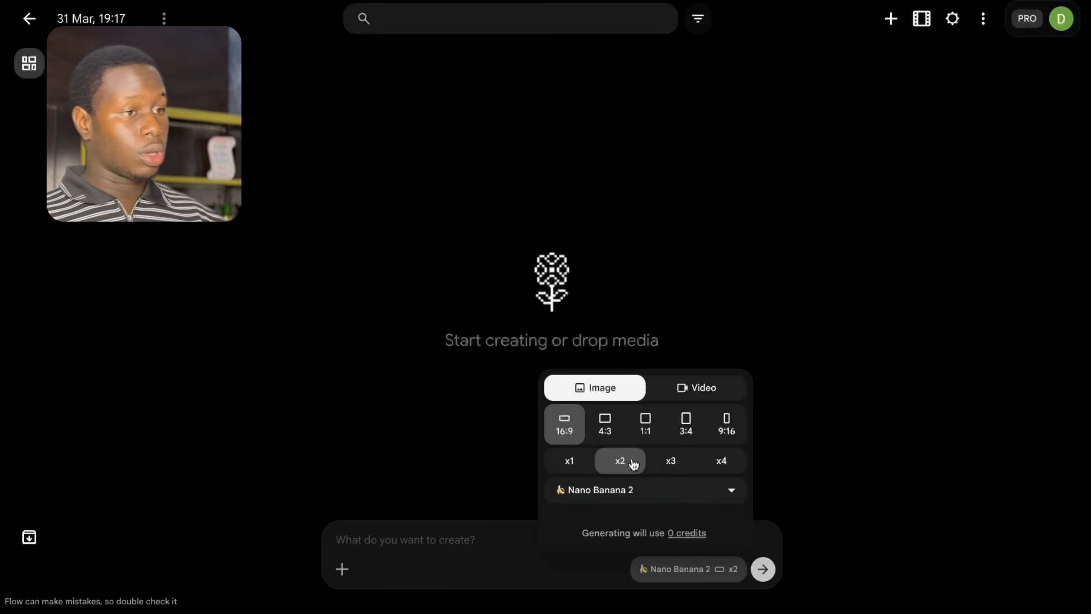
click(378, 529)
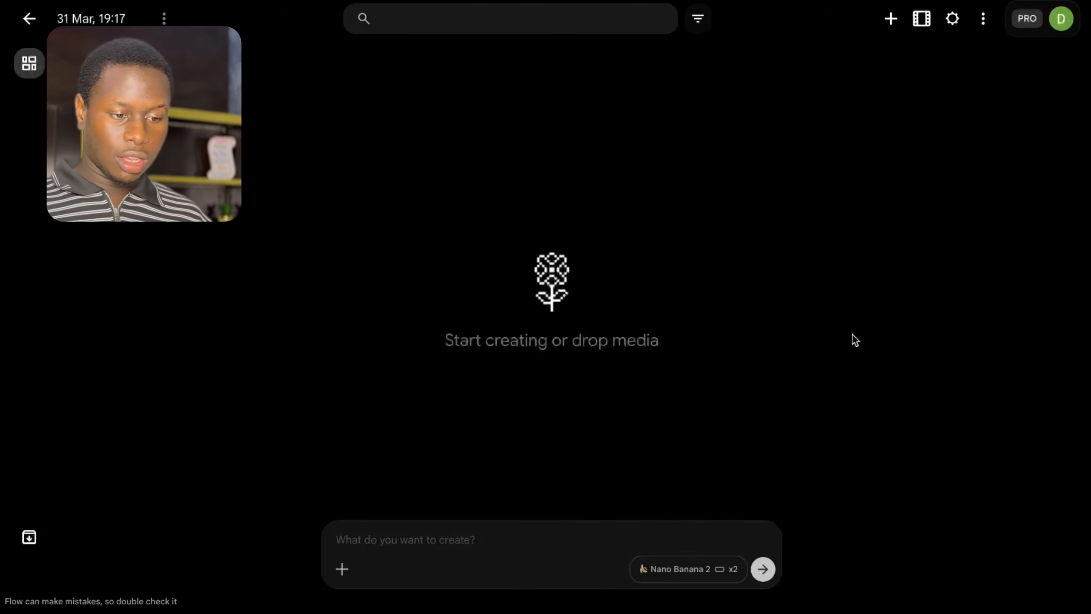
Step: Add the downloaded portrait IMG_4143.jpg and the brown suit outfit image to the Flow project
drag(876, 92, 726, 73)
click(1005, 1)
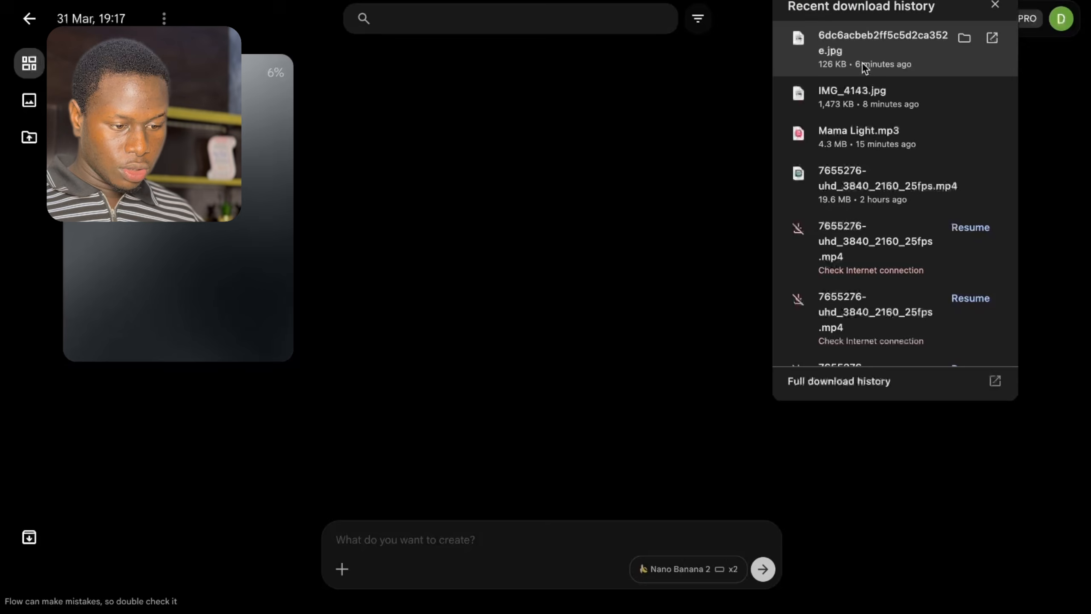
drag(865, 48, 405, 223)
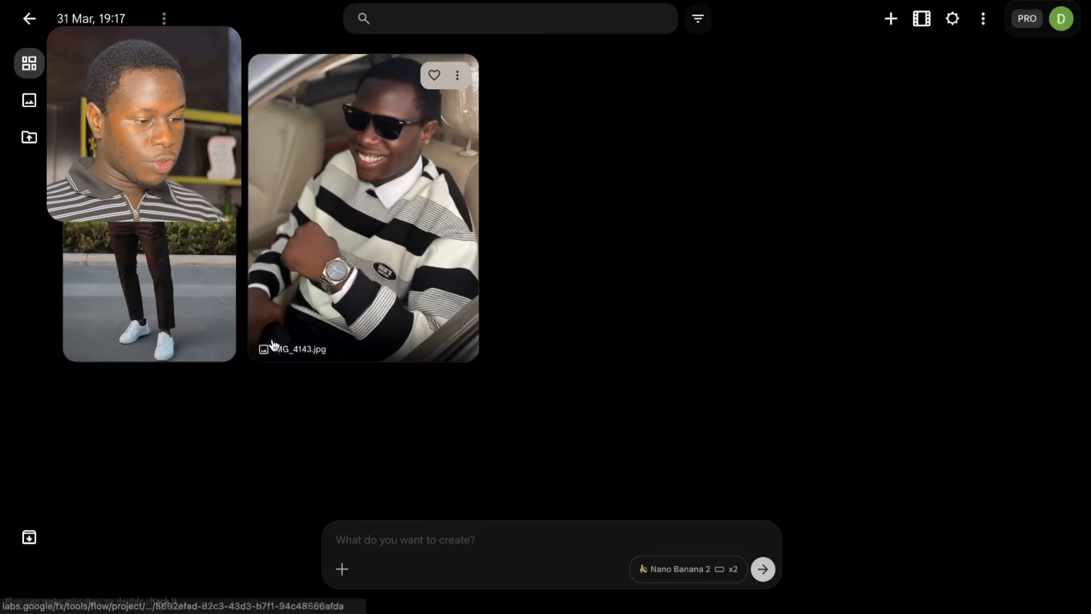
Step: Attach the portrait IMG_4143.jpg and the brown suit outfit image as references to the Flow prompt
click(343, 569)
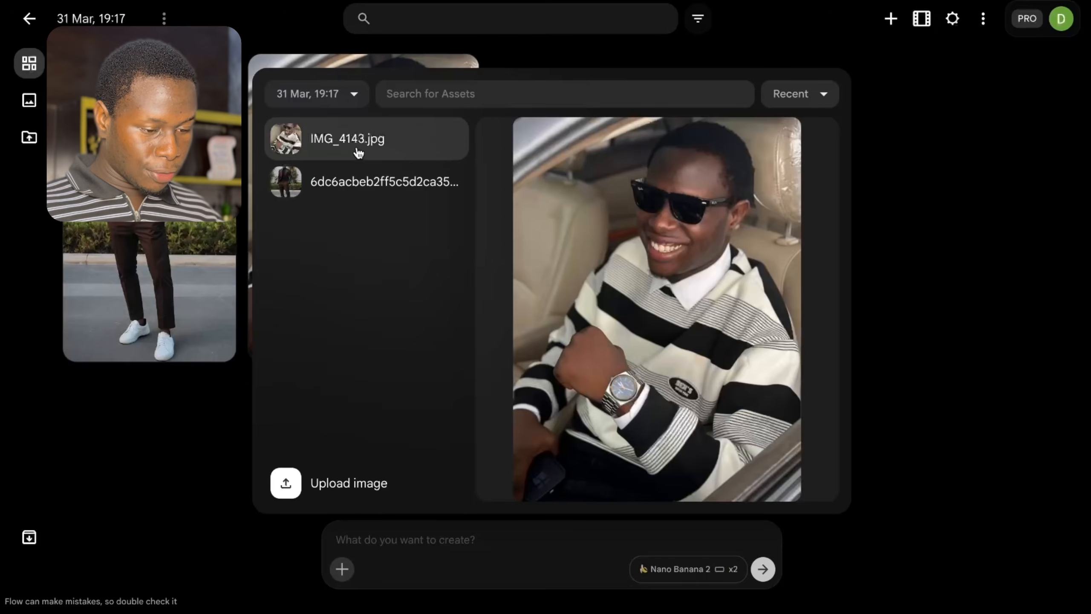
click(359, 146)
click(342, 568)
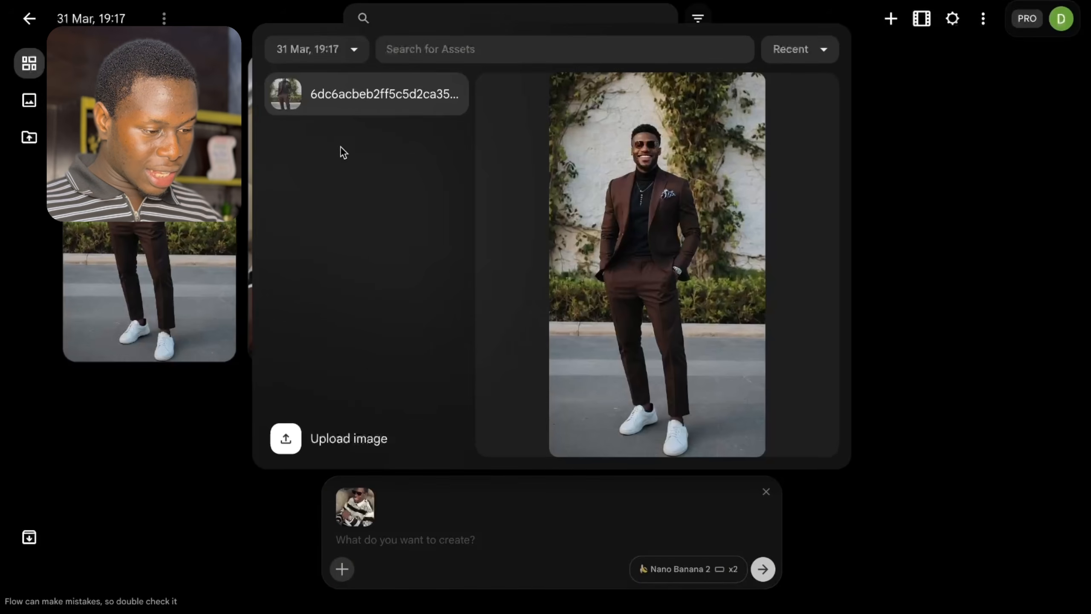
click(347, 103)
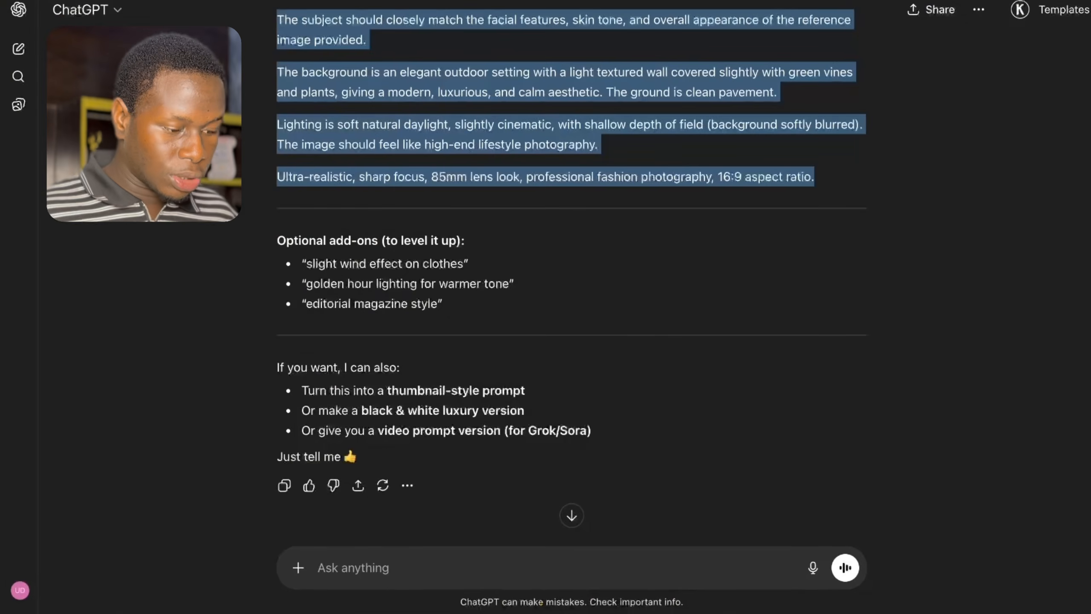
Step: Copy the full-body portrait prompt from ChatGPT again, paste it into the Flow prompt and generate the images
scroll(490, 161, up, 5)
right_click(350, 159)
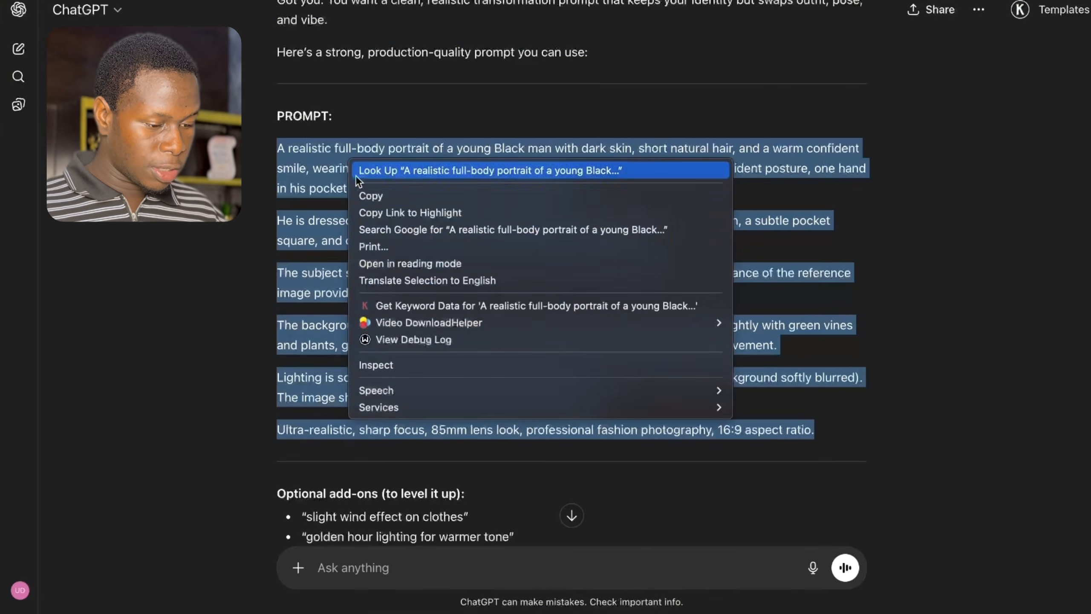
click(375, 197)
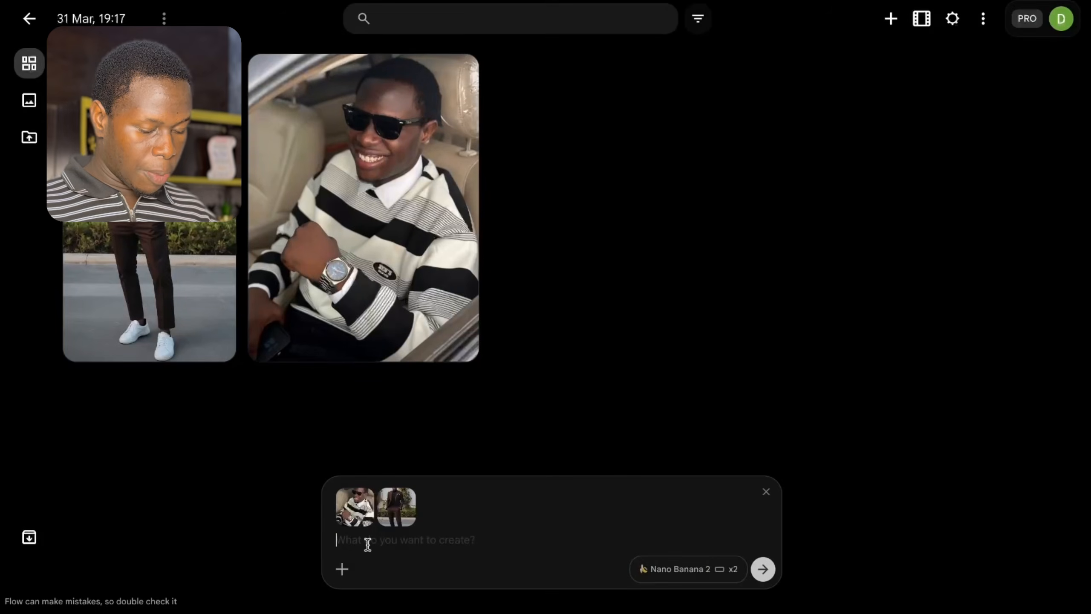
key(ctrl+v)
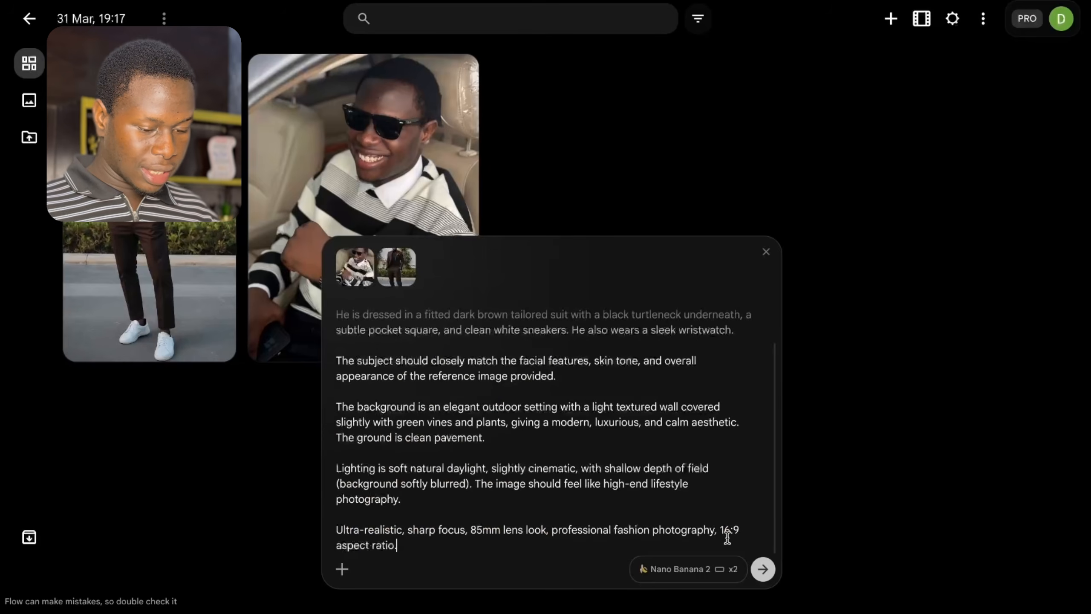
click(763, 569)
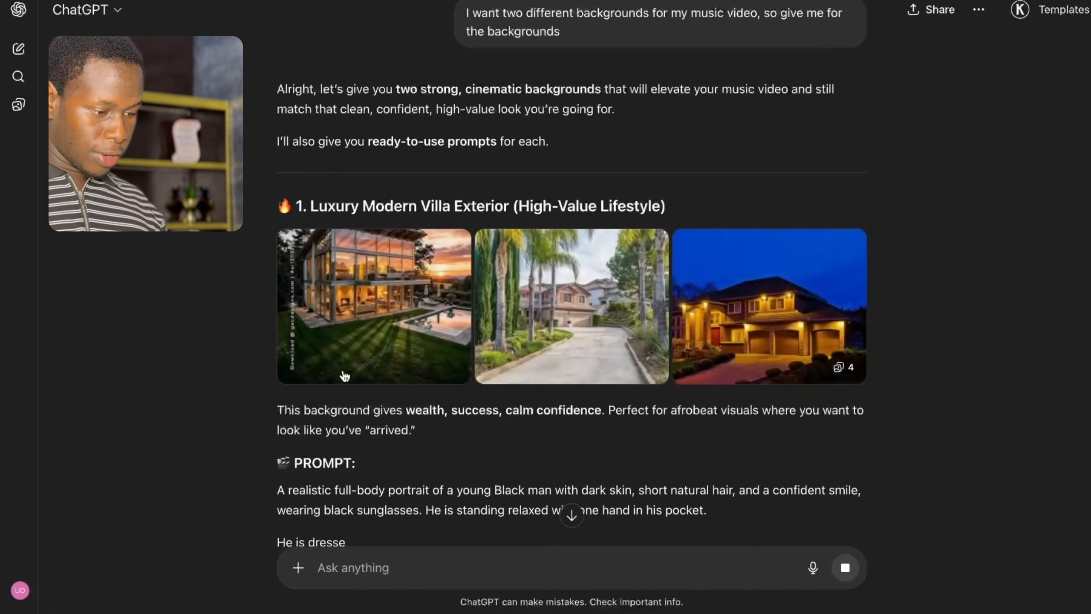
Step: In ChatGPT, copy the full Luxury Modern Villa Exterior prompt, from "A realistic full-body portrait" through "16:9 aspect ratio."
scroll(567, 208, down, 5)
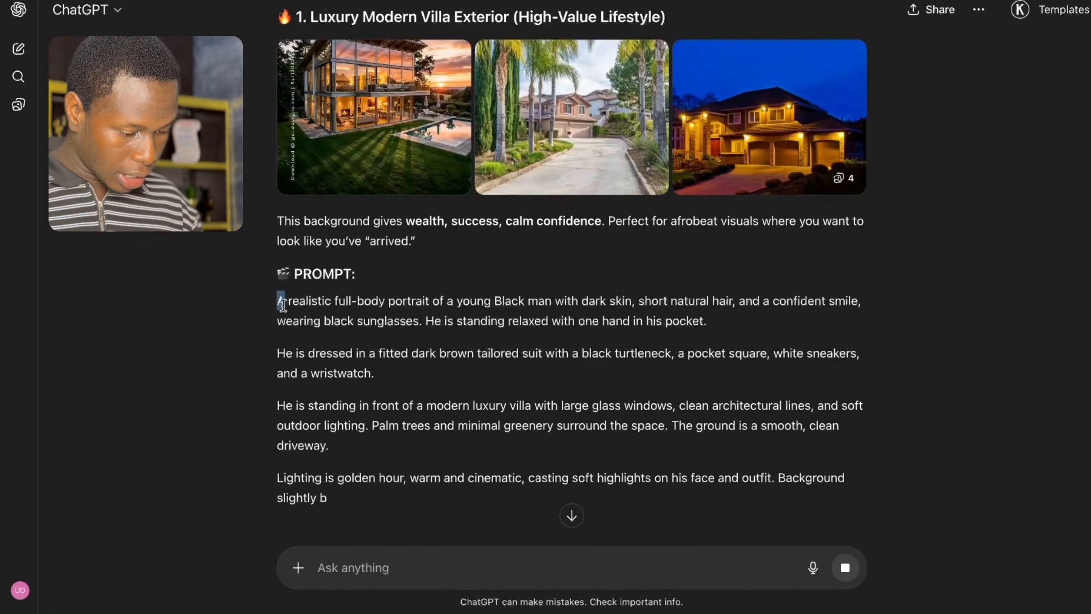
drag(283, 305, 820, 408)
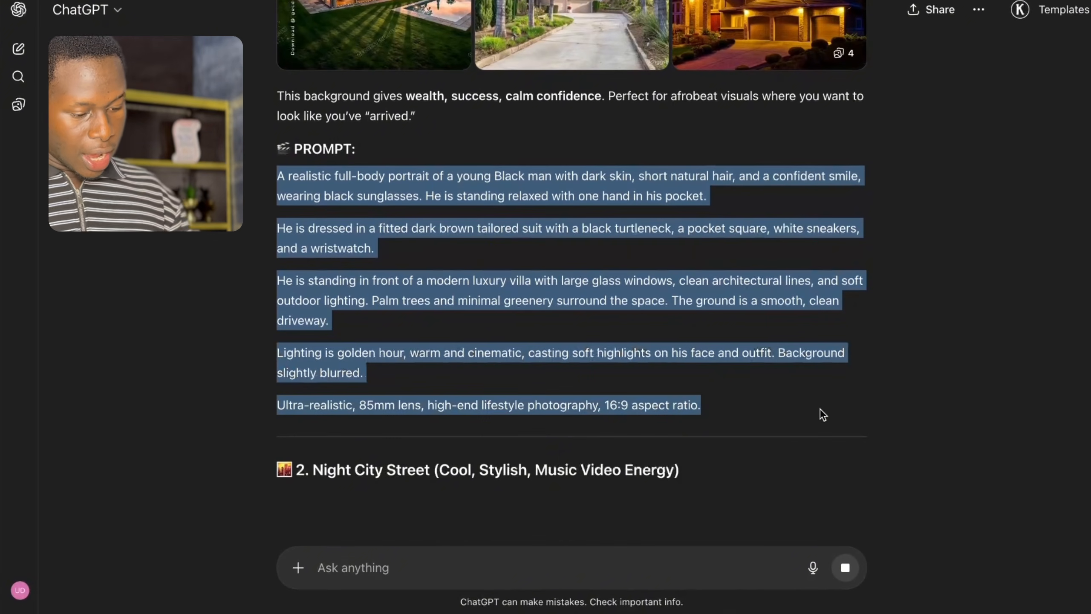
right_click(314, 318)
click(332, 355)
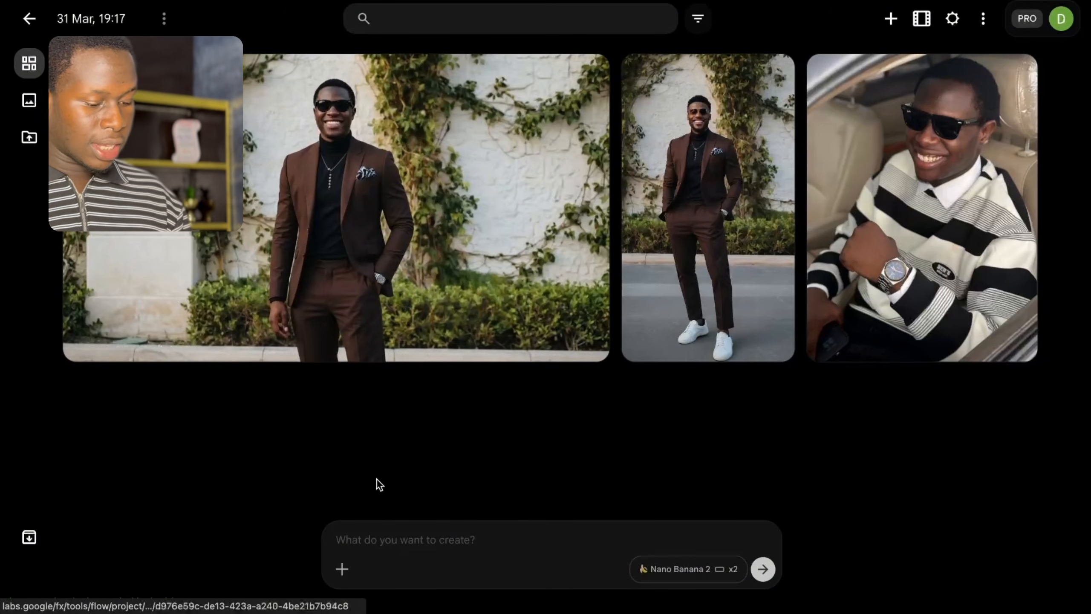
Step: In Flow, attach the generated tailored suit image as reference and generate images from the pasted villa prompt
click(342, 569)
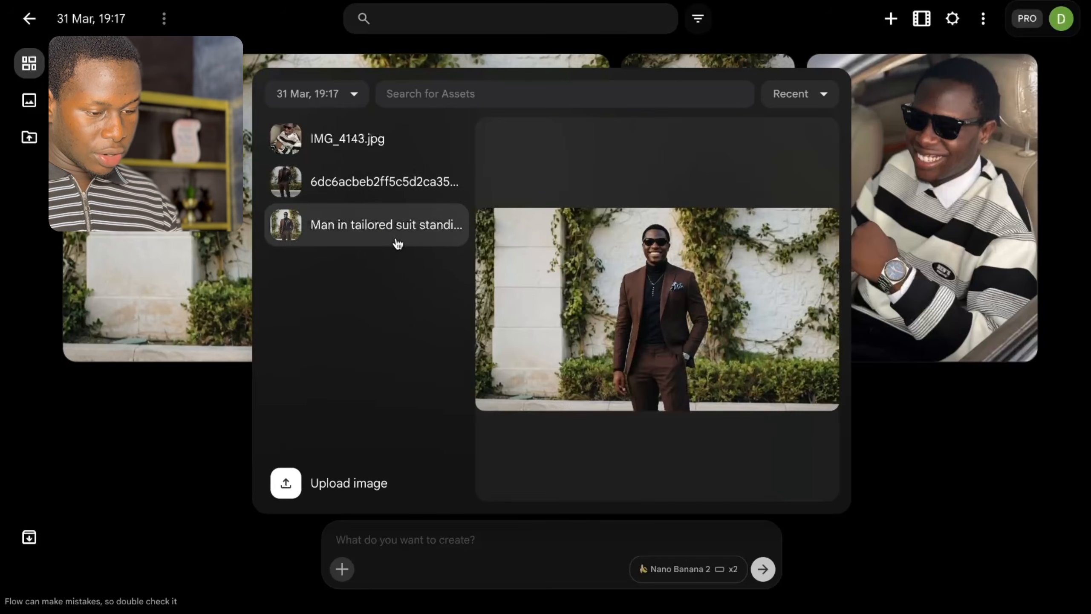
click(397, 245)
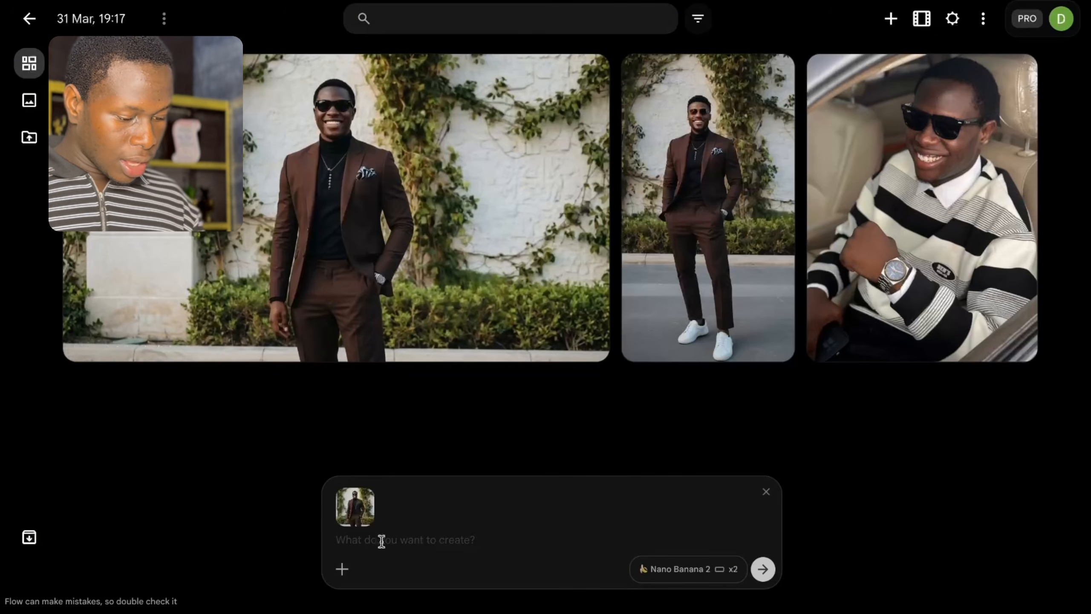
key(ctrl+v)
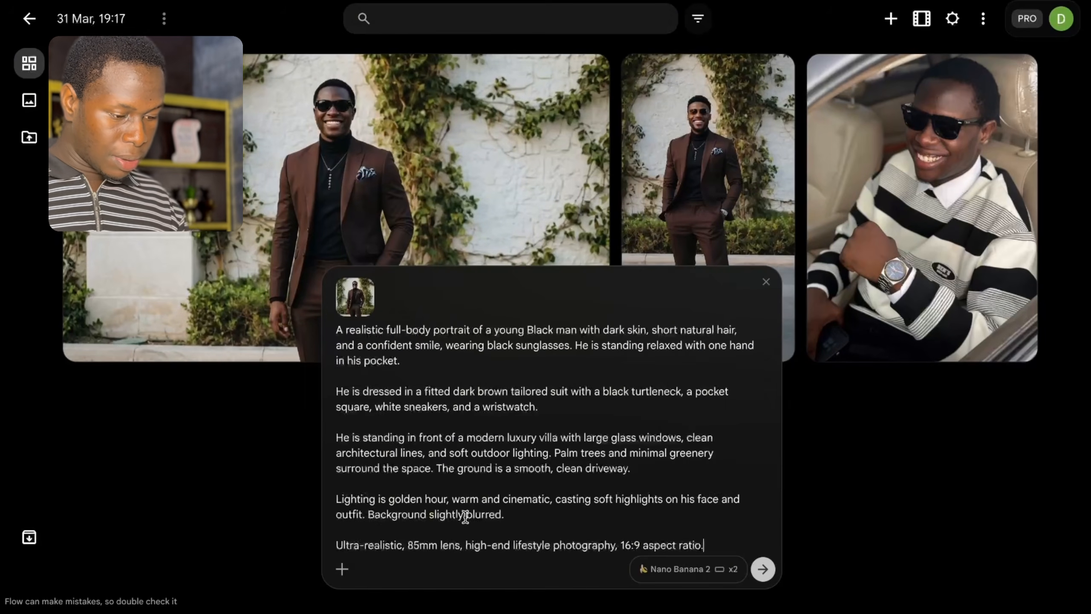
click(774, 570)
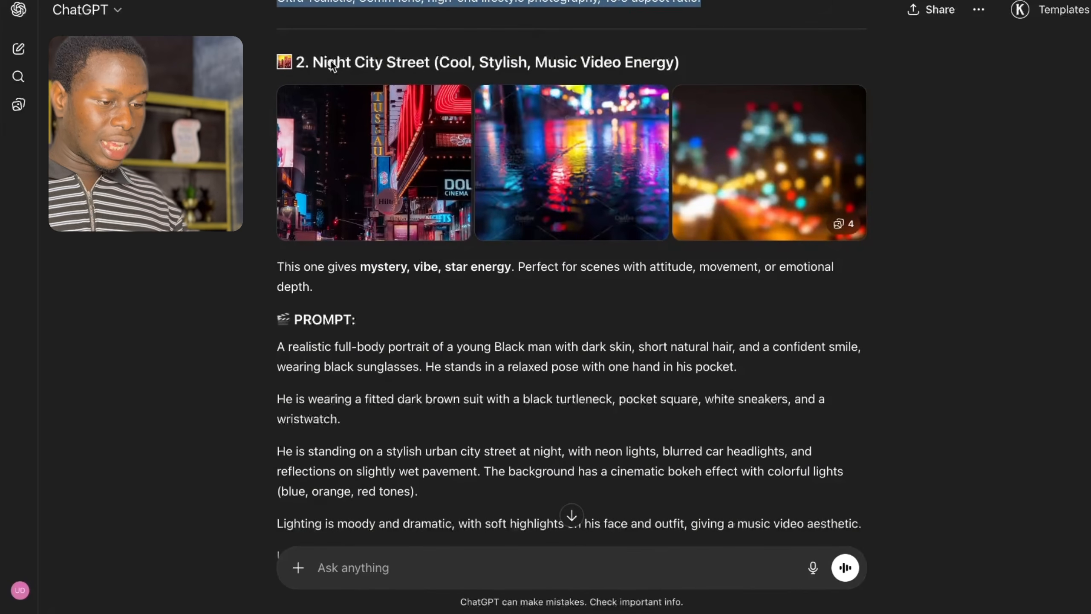
Step: In ChatGPT, copy the full Night City Street prompt, through "shallow depth of field, 16:9 aspect ratio."
scroll(270, 266, down, 3)
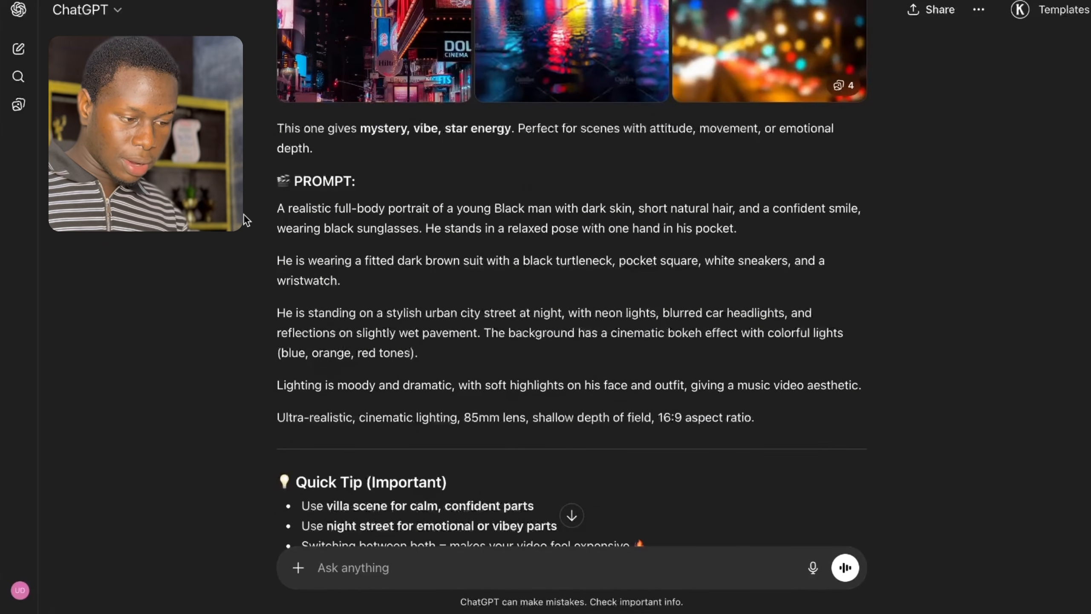
drag(244, 213, 748, 409)
right_click(748, 409)
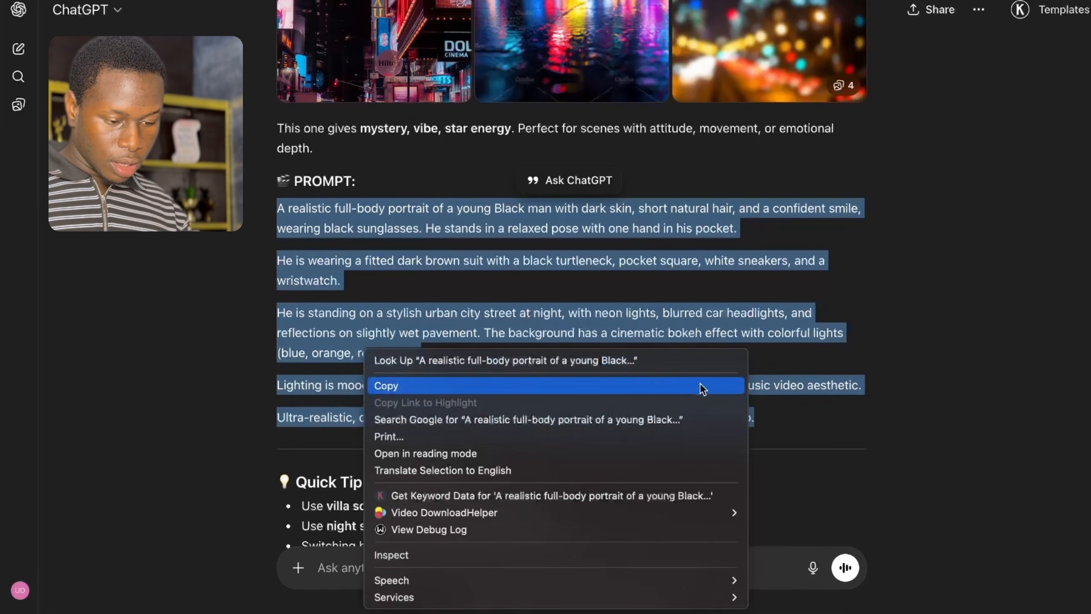
click(654, 384)
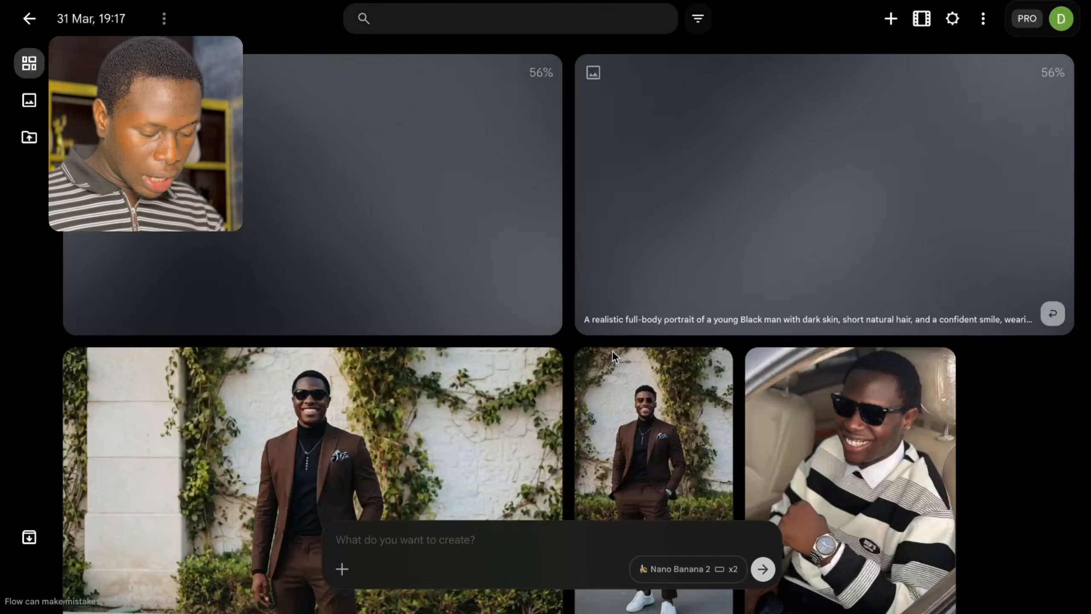
Step: In Flow, attach the tailored suit image as reference and generate images from the pasted night city street prompt
click(339, 571)
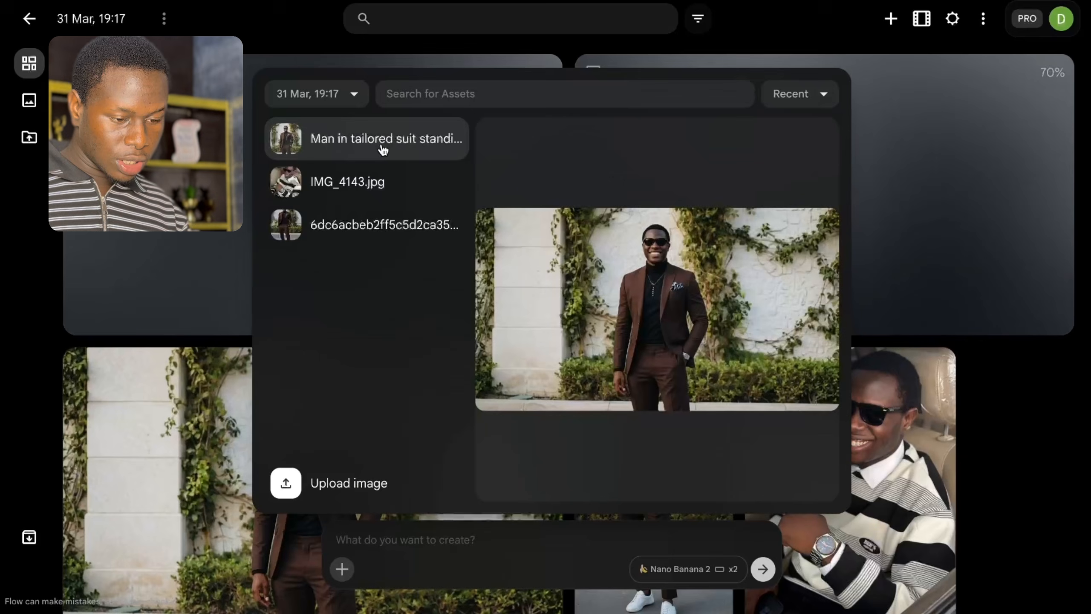
click(383, 146)
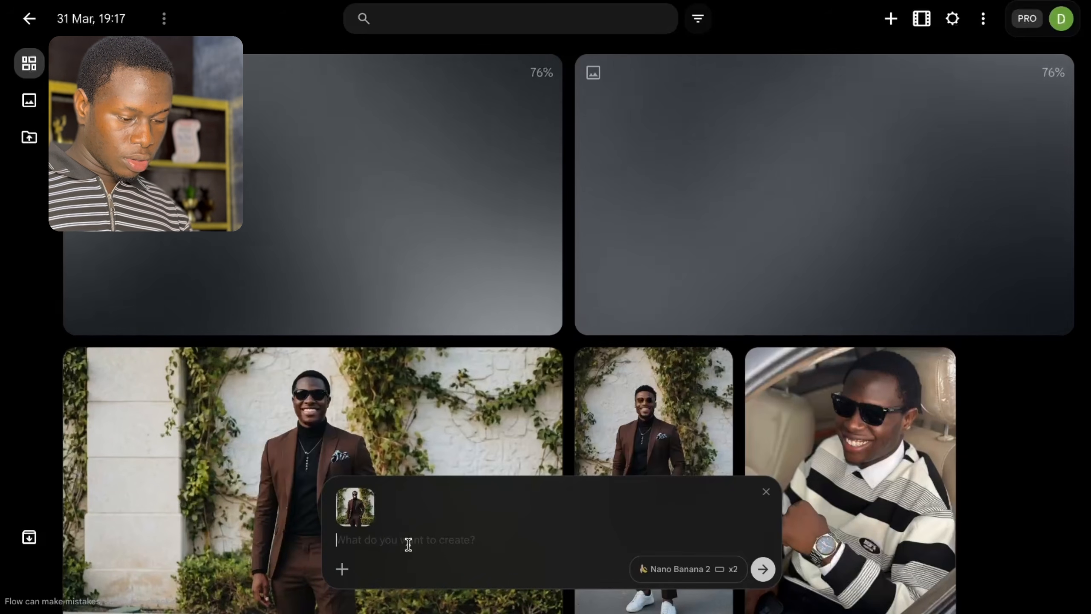
key(ctrl+v)
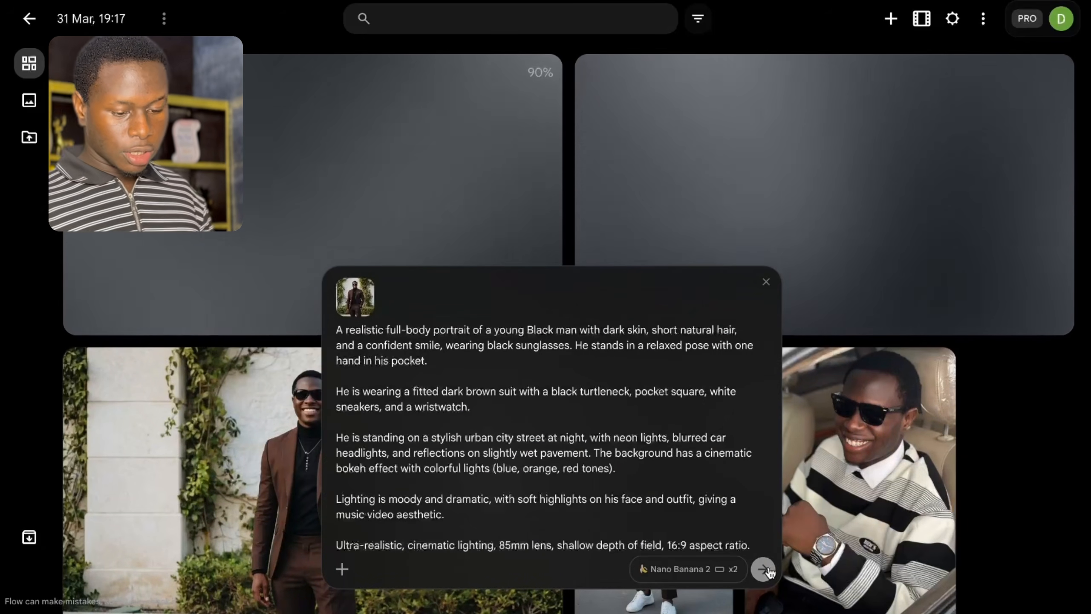
click(764, 570)
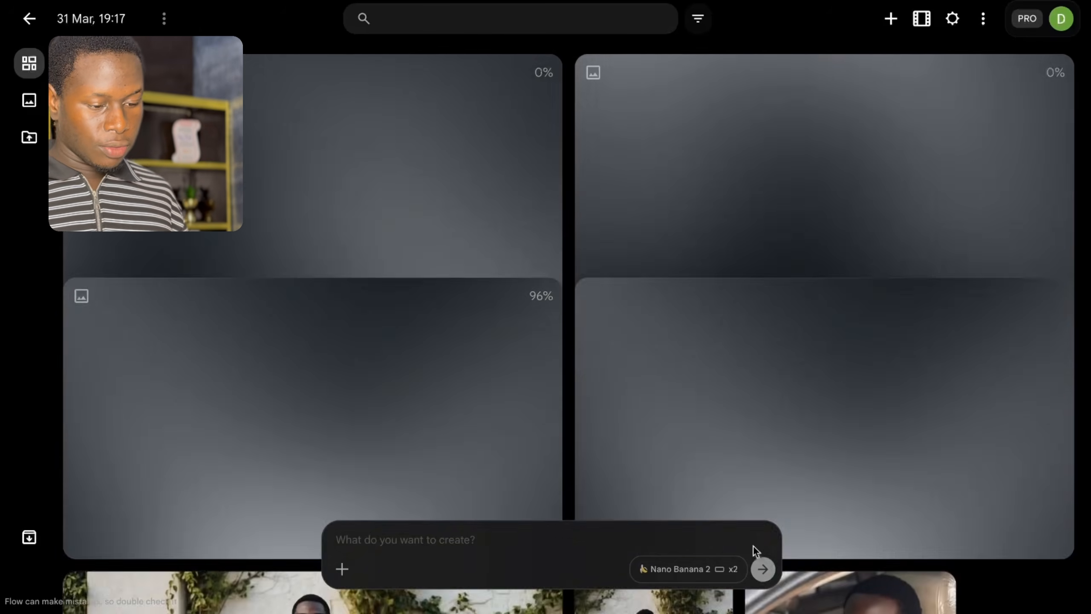
Step: Inspect the generated image of the man in a suit at the villa in full view, and return to the project
scroll(597, 358, down, 3)
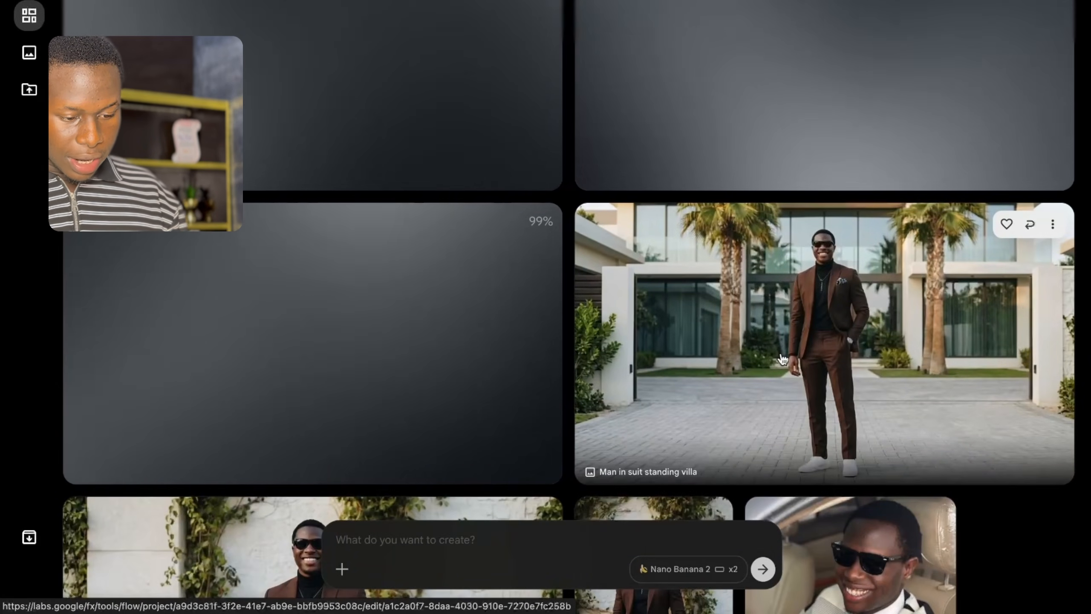
click(821, 368)
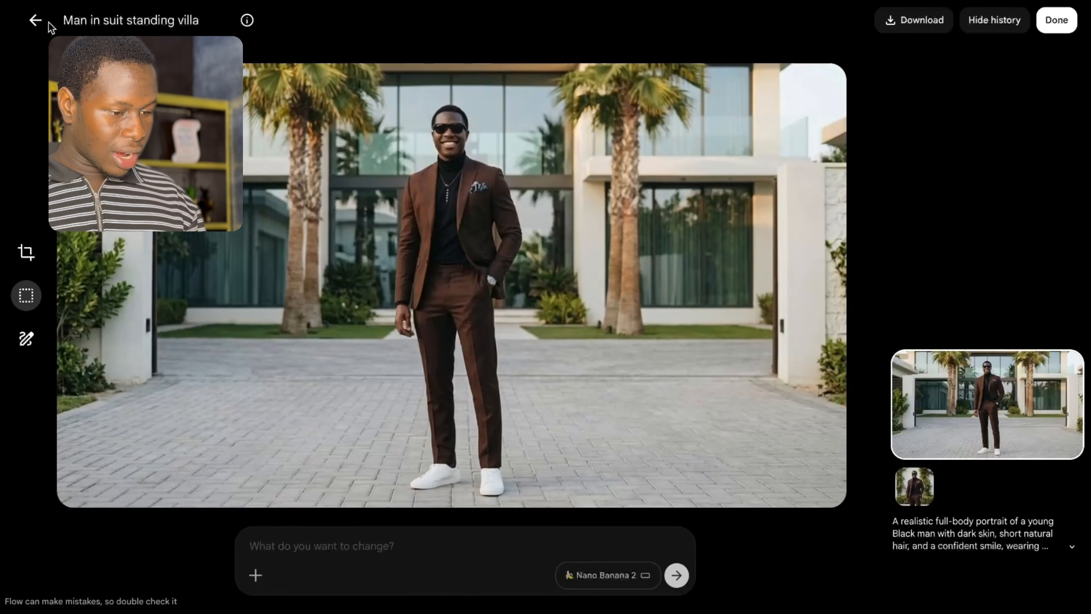
click(35, 22)
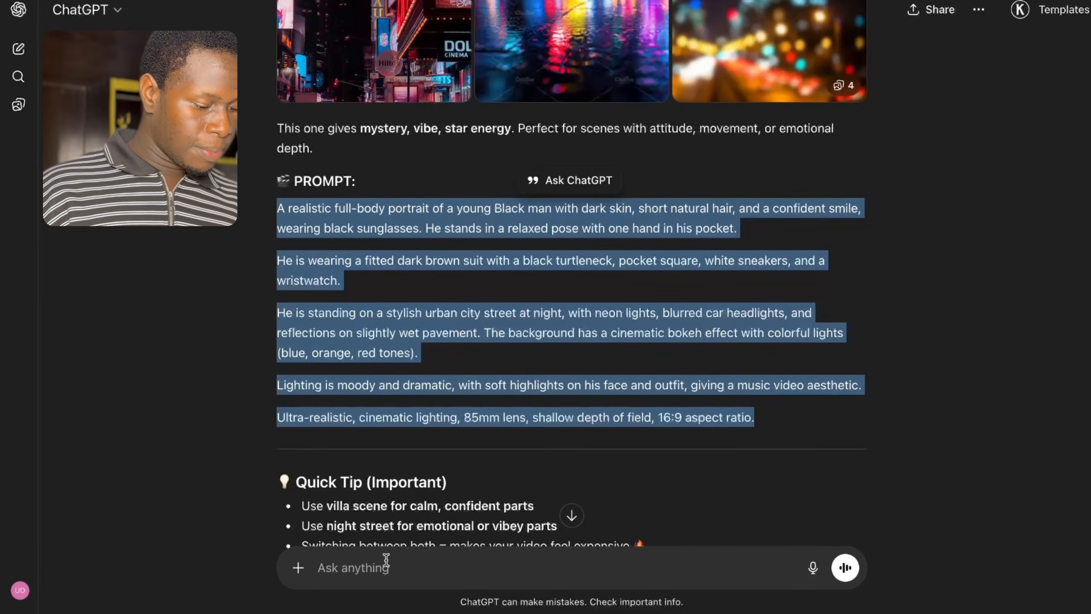
Step: Ask ChatGPT to give 2 different angles for each of the generated backgrounds
click(385, 559)
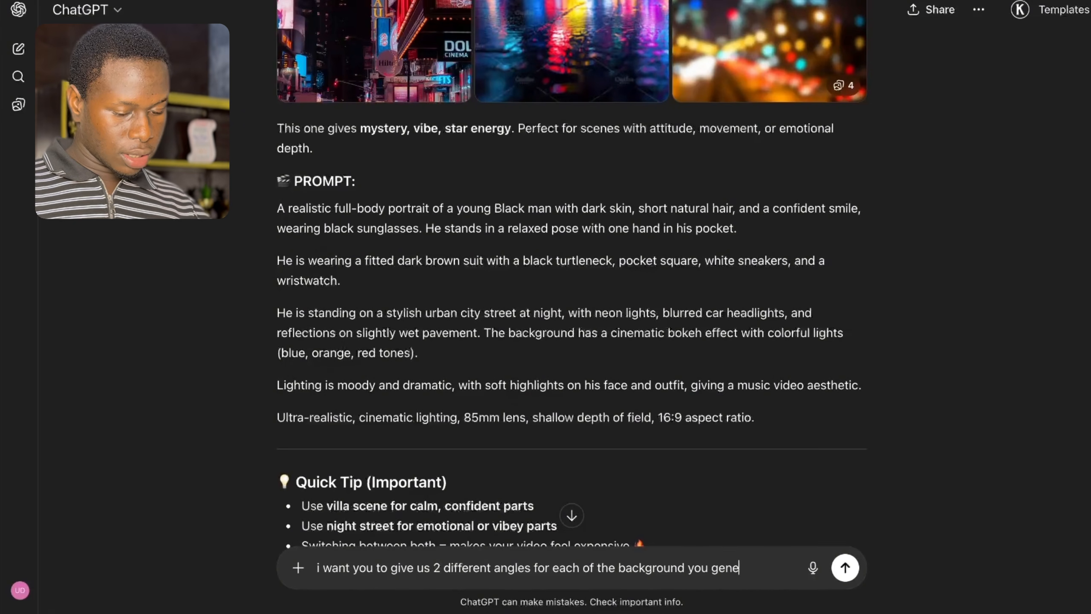
text(d)
key(Return)
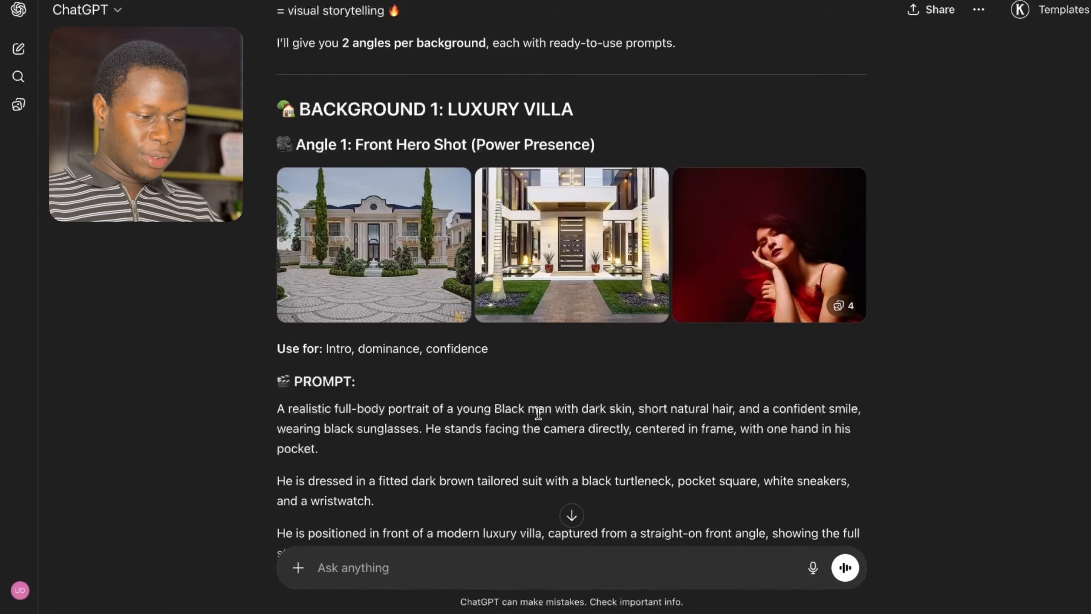
Step: Copy the full Angle 1 Front Hero Shot prompt for the luxury villa background
scroll(369, 445, down, 3)
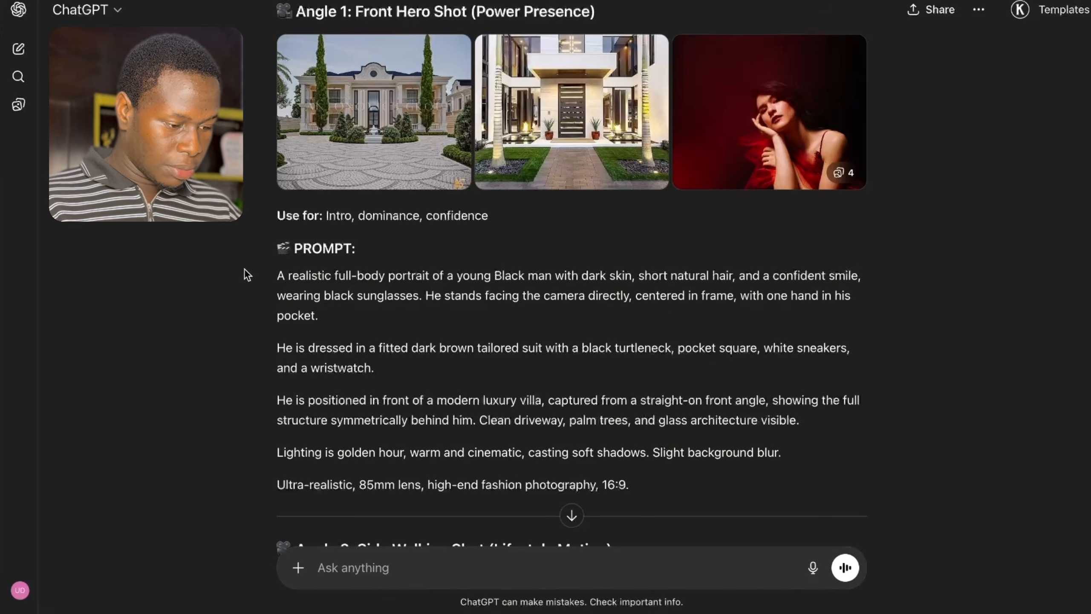
drag(245, 269, 641, 476)
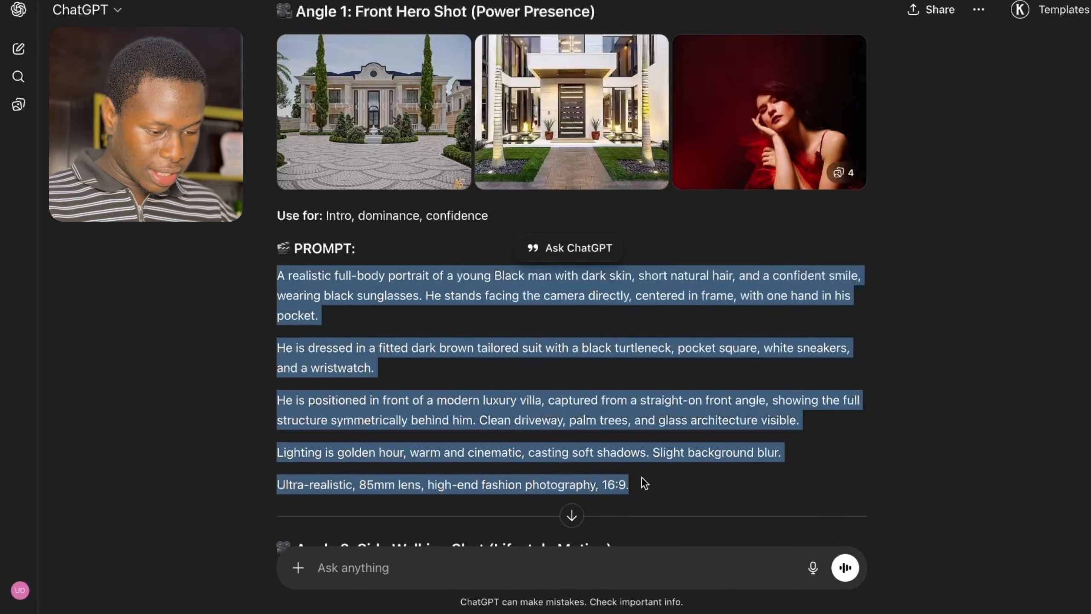
right_click(582, 400)
click(587, 384)
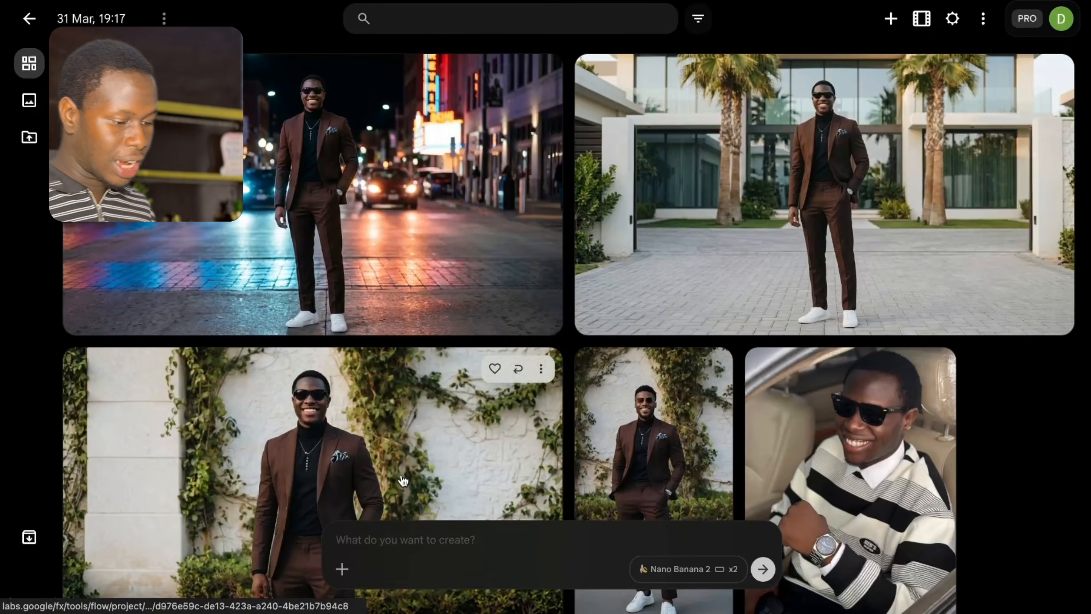
Step: In Flow, attach the villa image, paste the front hero shot prompt, set the output to x1 and generate
click(342, 569)
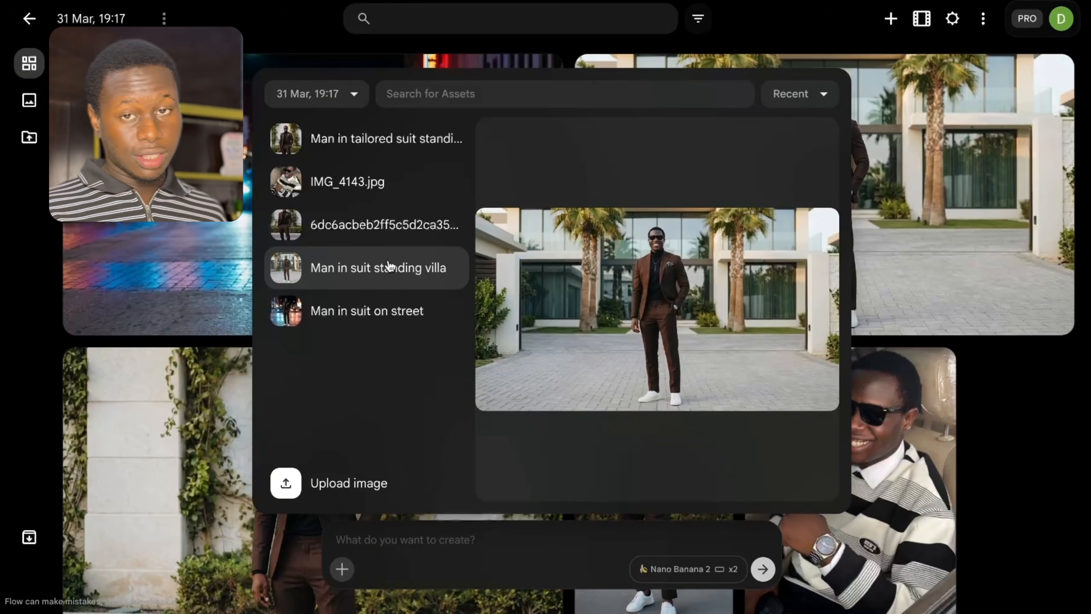
click(404, 277)
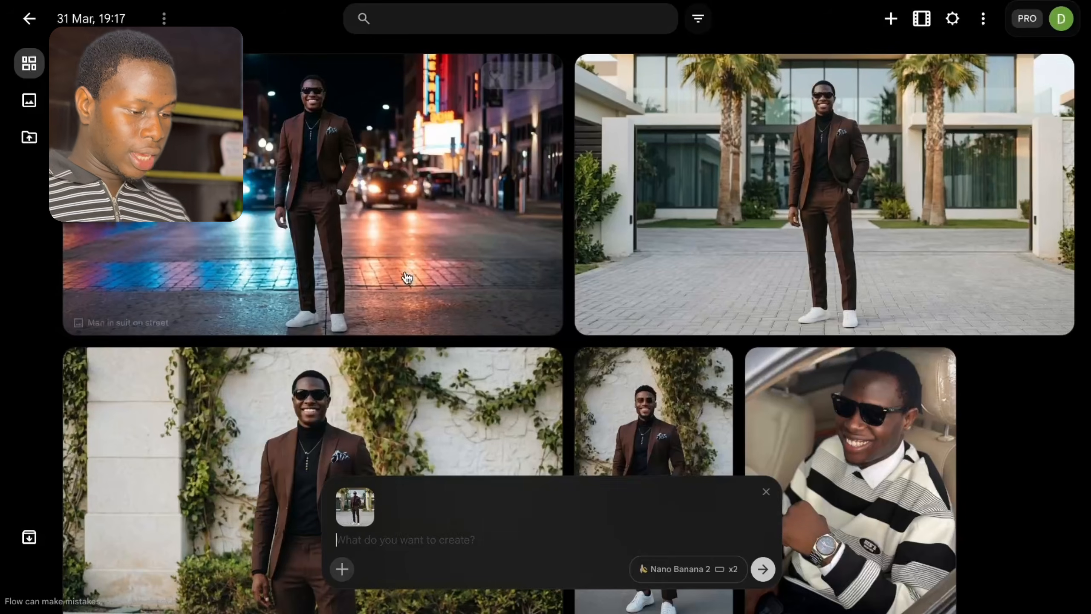
click(402, 540)
key(ctrl+v)
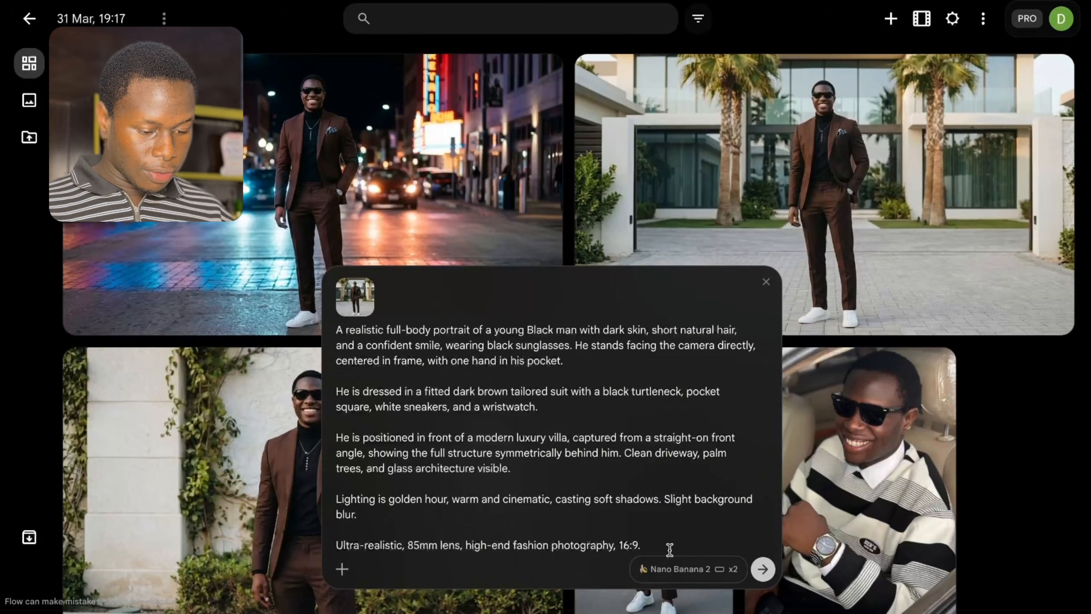
click(723, 568)
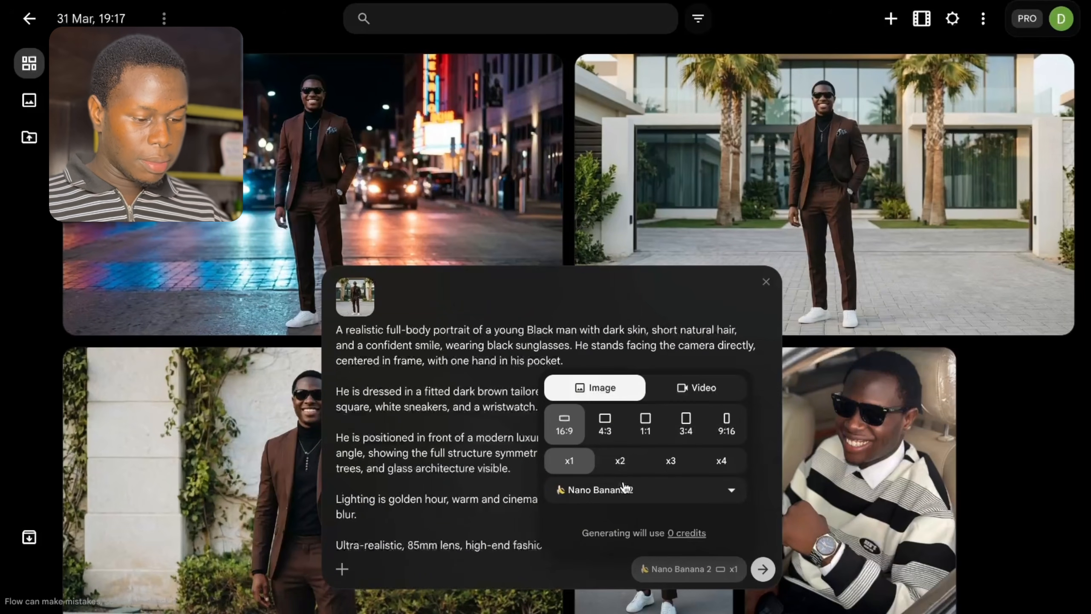
click(762, 570)
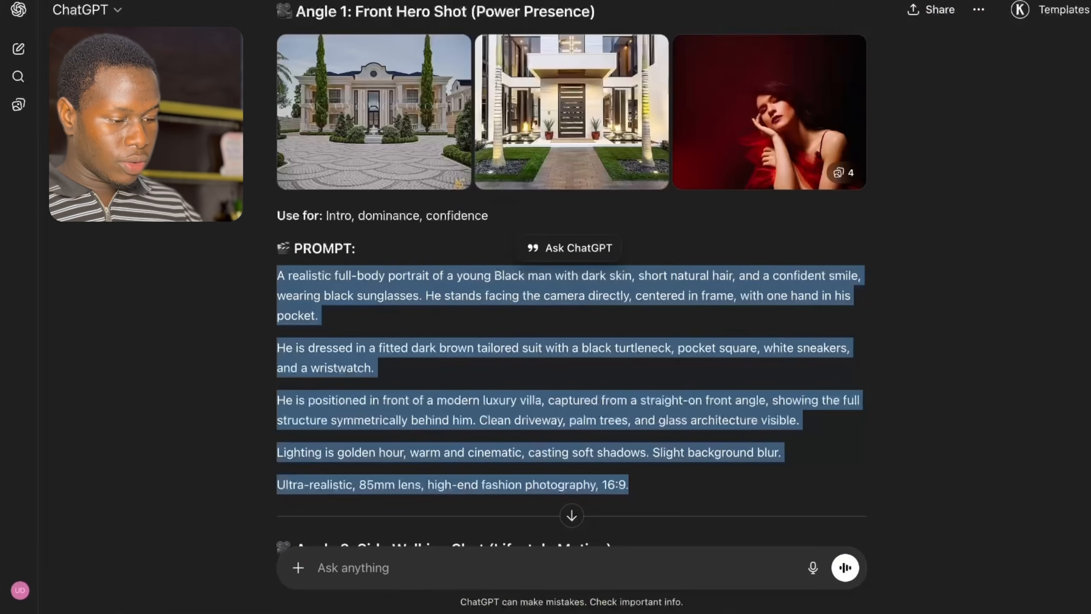
Step: Copy the full Angle 2 Side Walking Shot prompt for the luxury villa background from ChatGPT's reply
scroll(494, 368, down, 10)
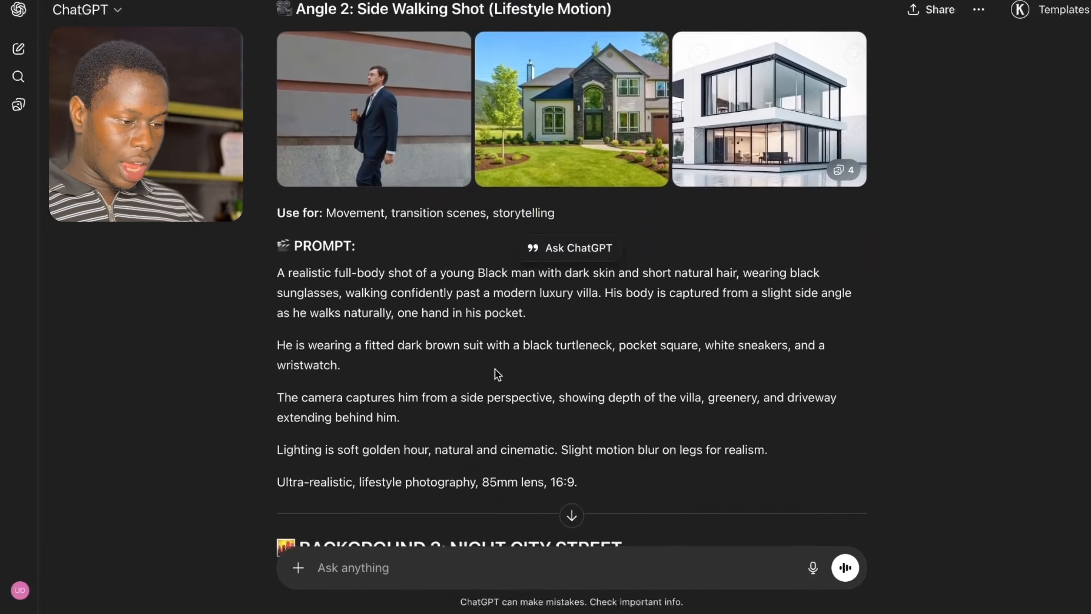
scroll(494, 368, down, 1)
drag(277, 236, 580, 436)
right_click(379, 429)
click(413, 375)
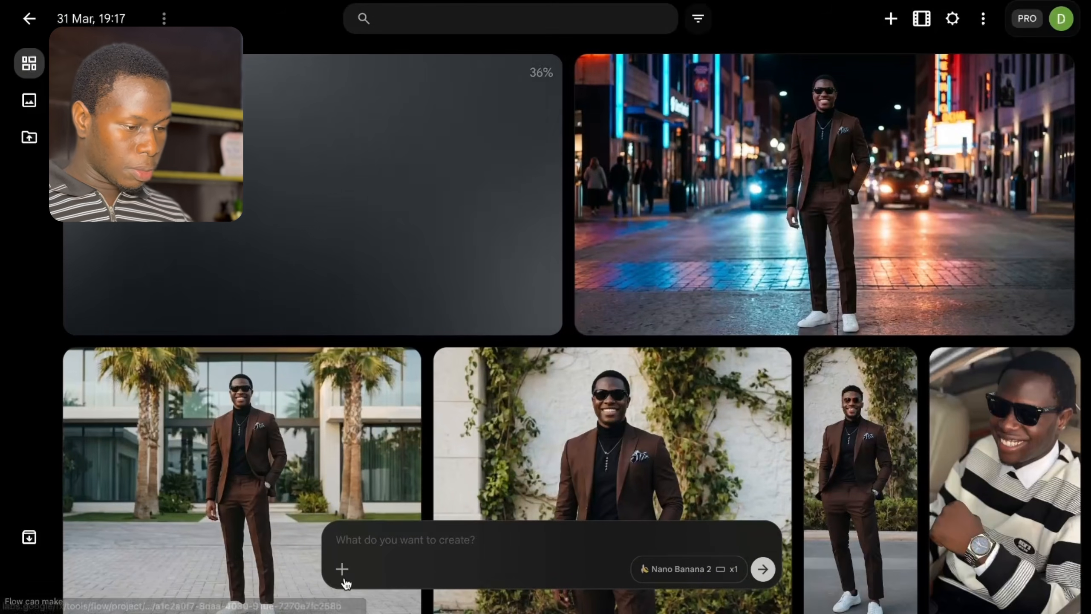
Step: In Flow, attach the "Man in suit standing villa" image and paste the side walking shot prompt
click(342, 568)
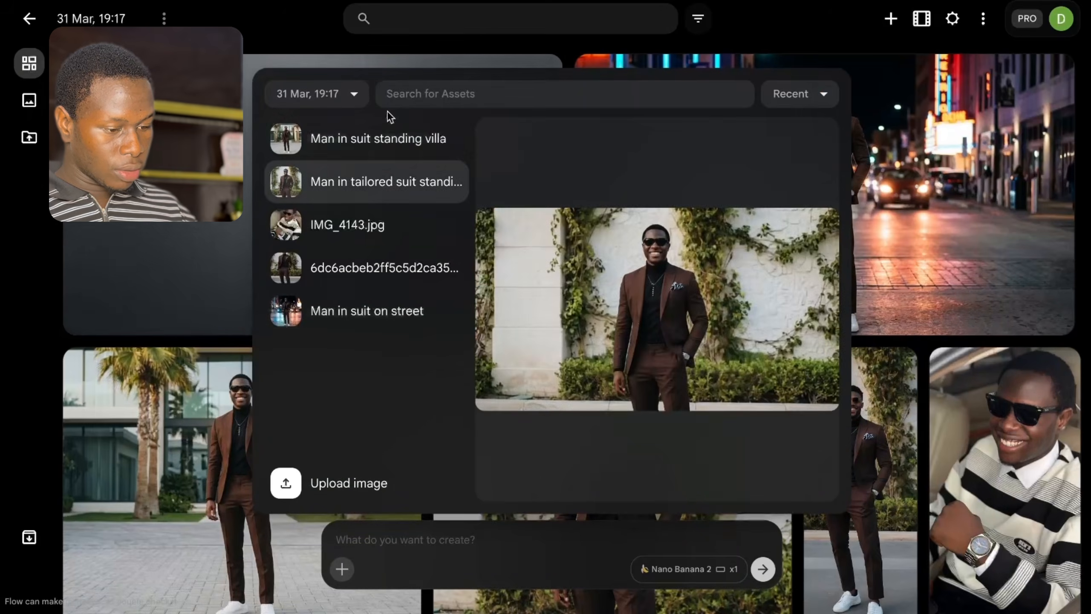
click(380, 140)
click(401, 541)
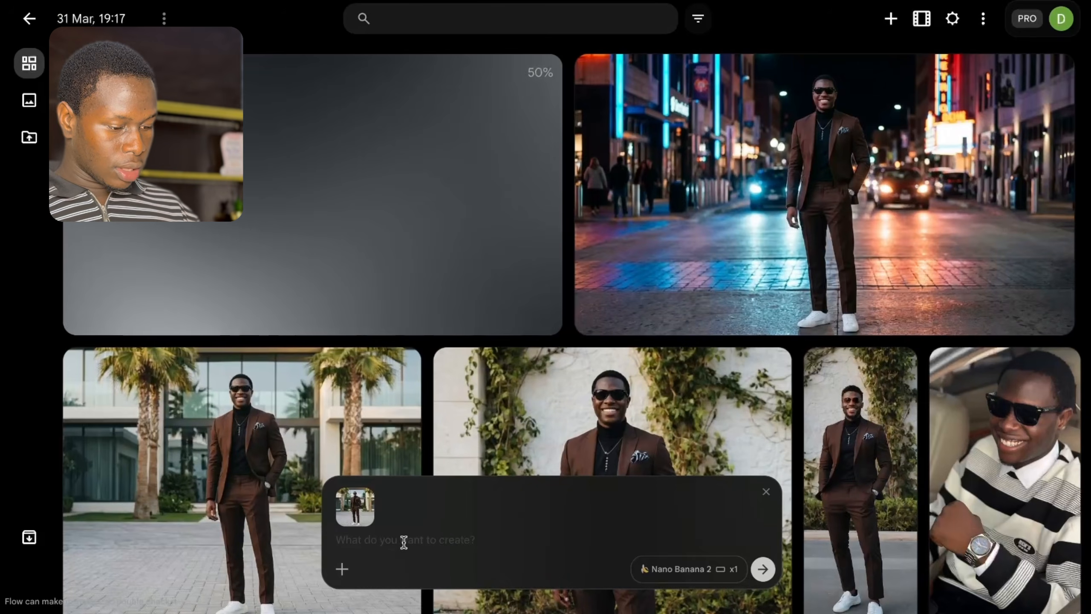
key(ctrl+v)
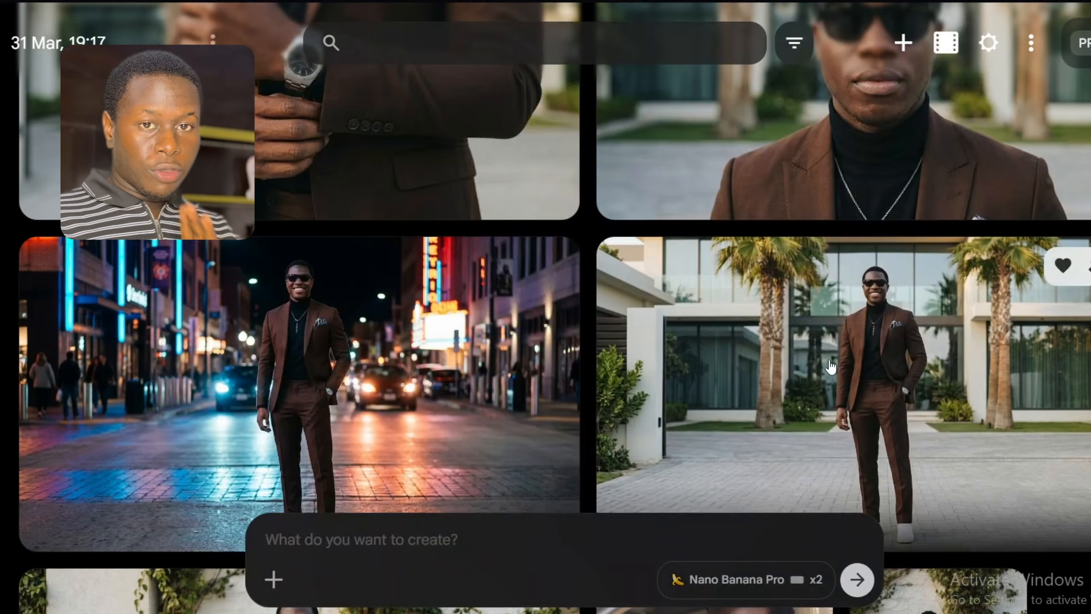
Step: Look through the generated images of the man in the Flow project
scroll(831, 367, up, 2)
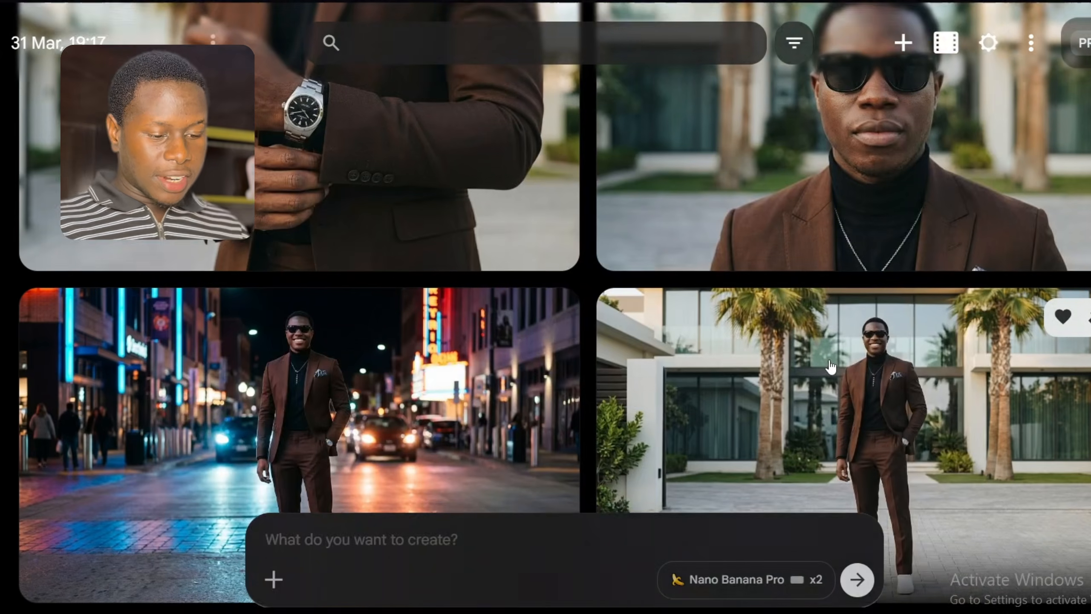
scroll(831, 367, up, 5)
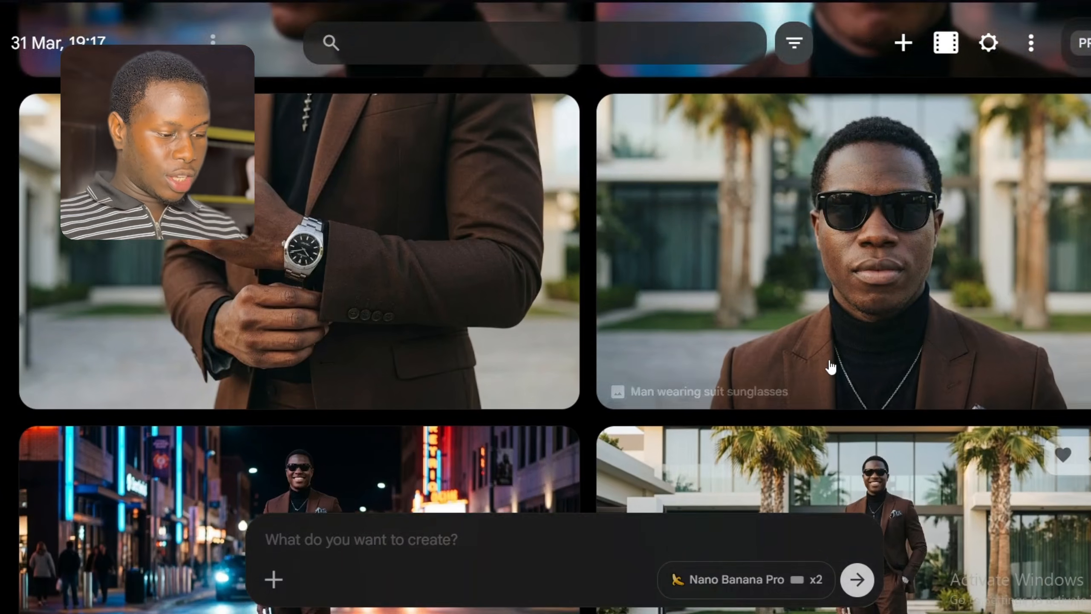
scroll(831, 367, up, 6)
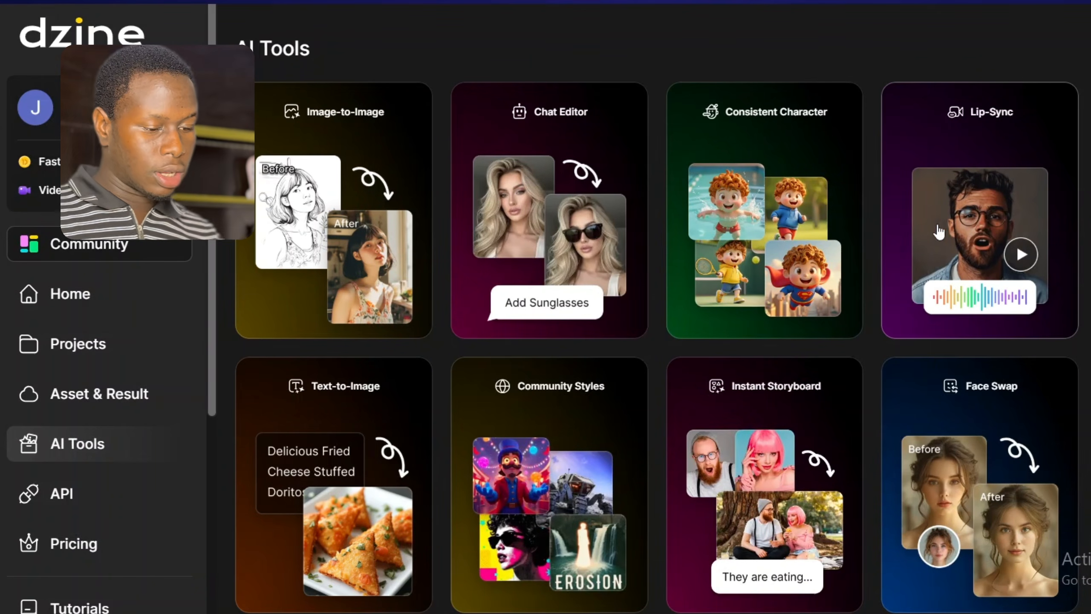
Step: In Dzine's Lip-Sync tool, load the downloaded Man_wearing_suit image as the face with the Original crop, and open the audio upload for its voice
click(977, 213)
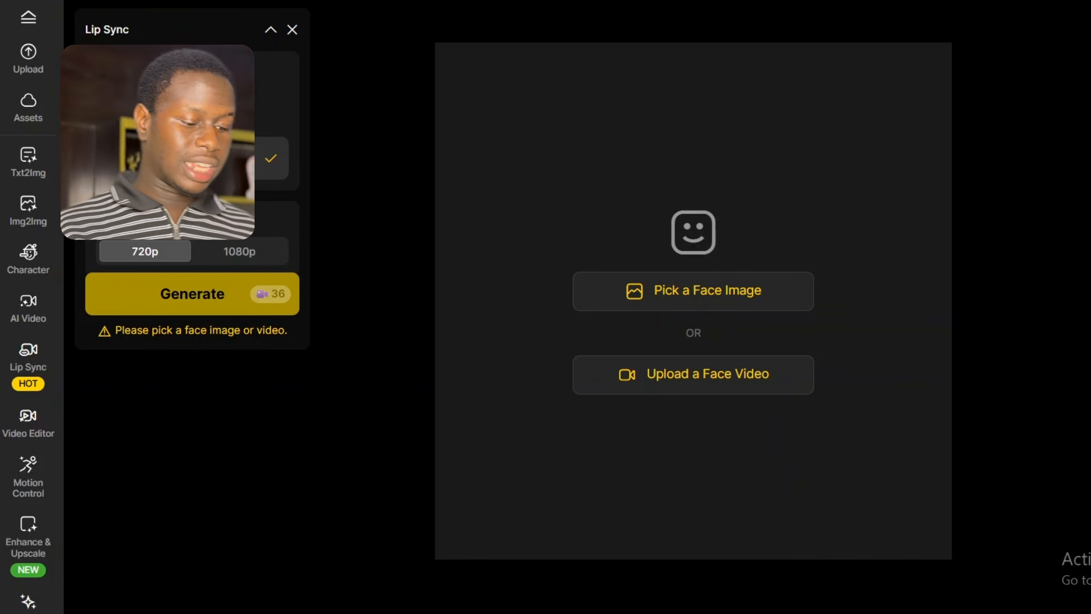
click(718, 301)
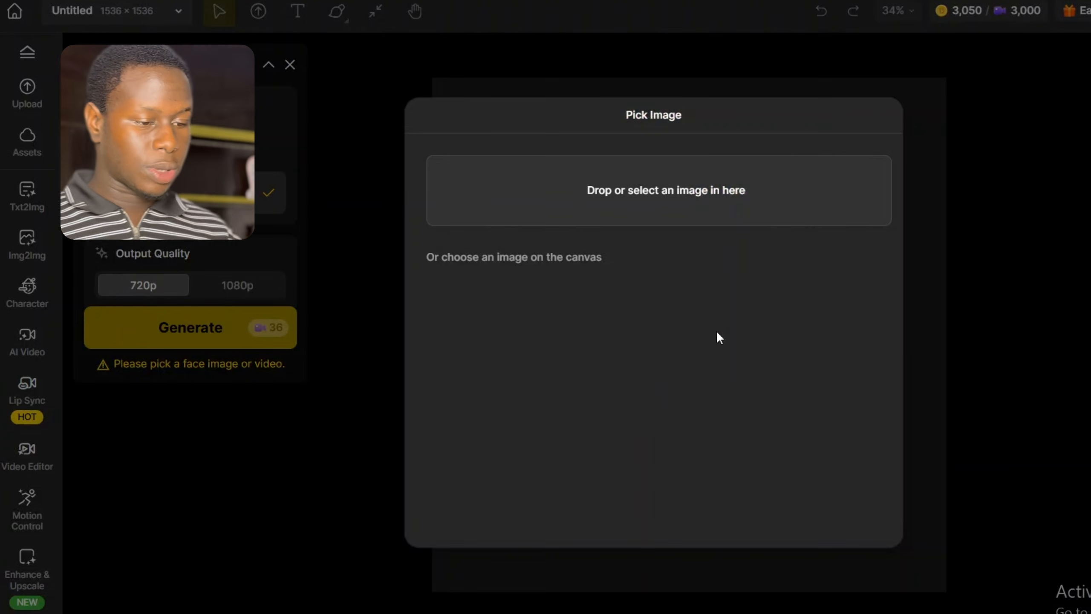
click(730, 208)
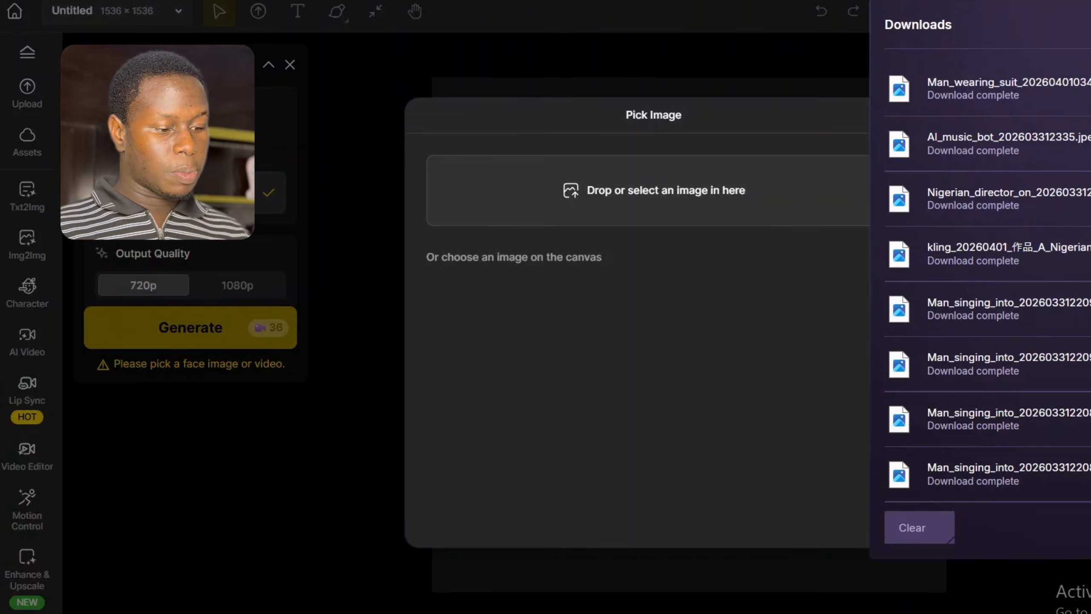
drag(988, 94, 726, 190)
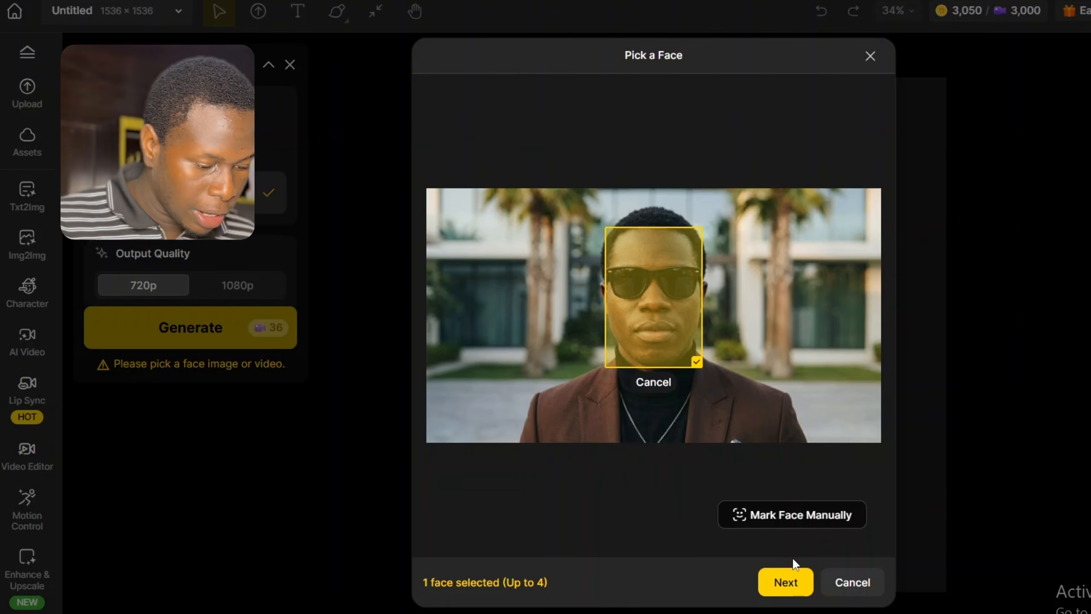
click(784, 580)
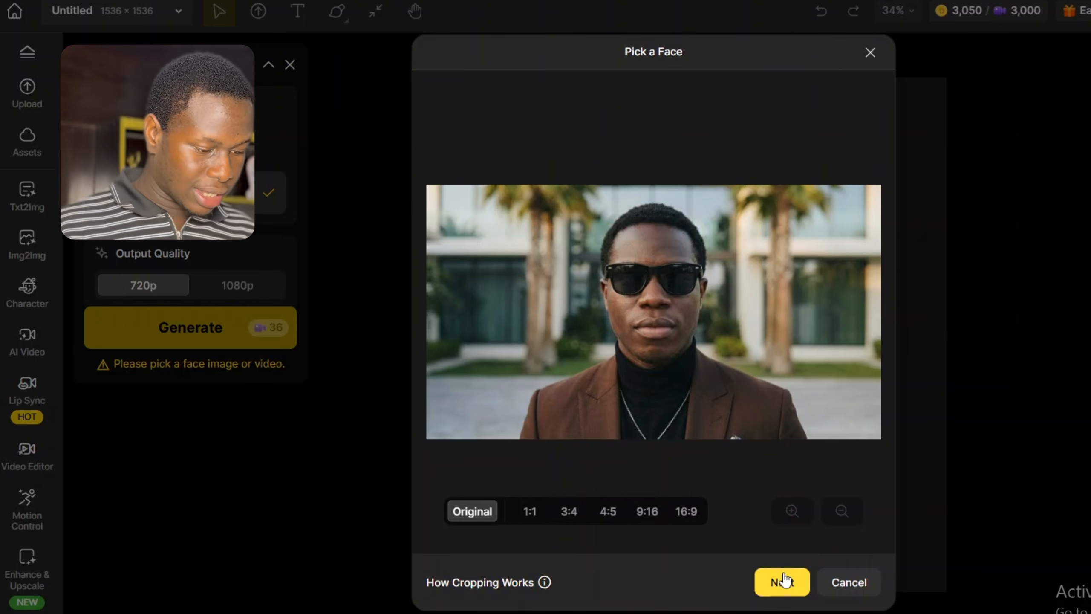
click(782, 581)
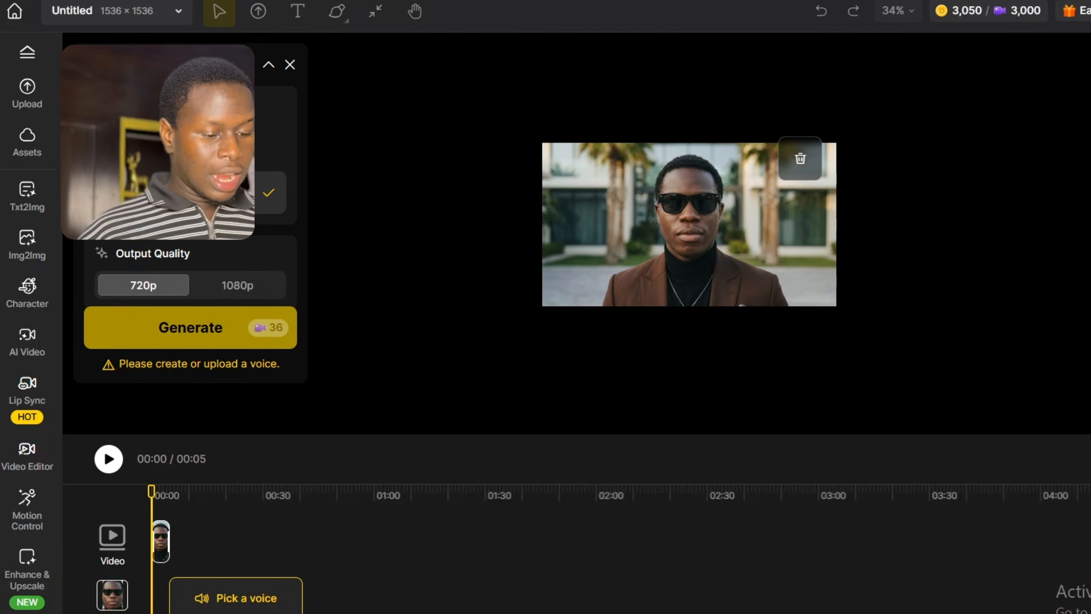
click(240, 576)
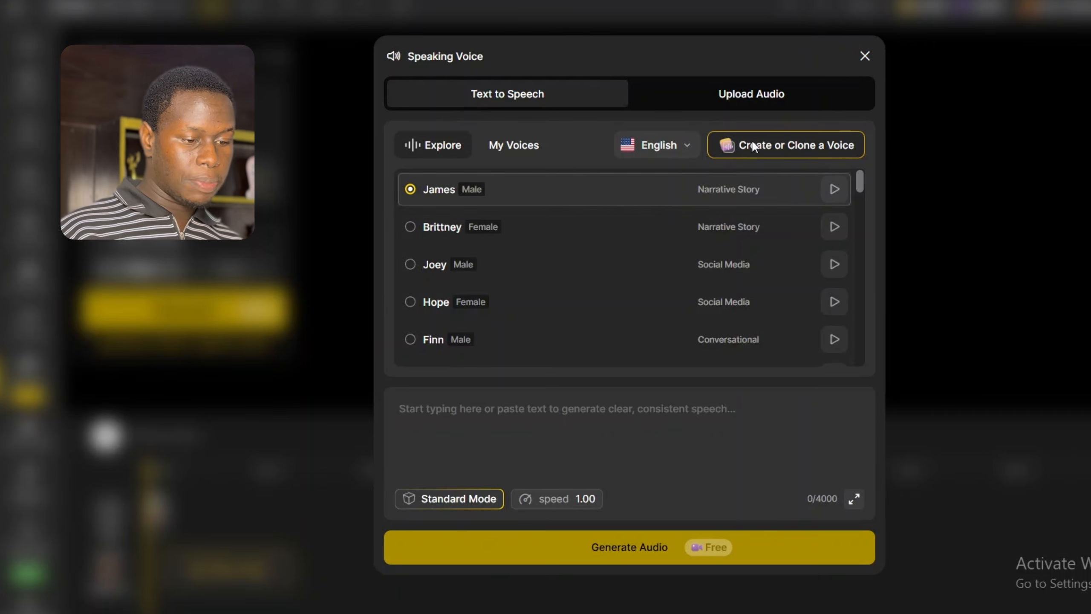
click(793, 100)
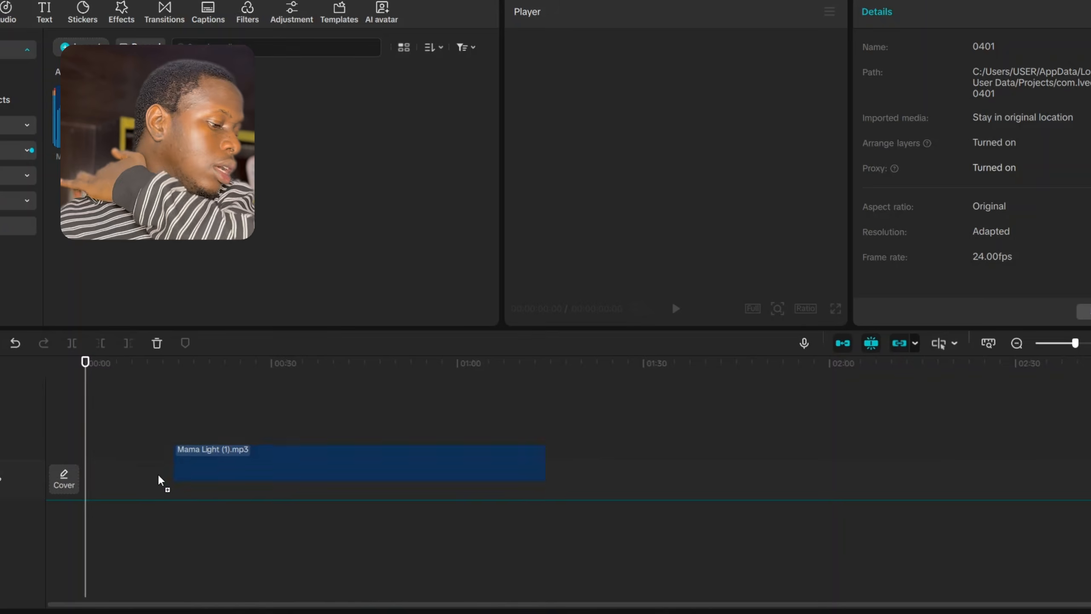
Step: In CapCut, place Mama Light (1).mp3 at the start of the timeline and trim the clip's quiet beginning
drag(161, 480, 89, 504)
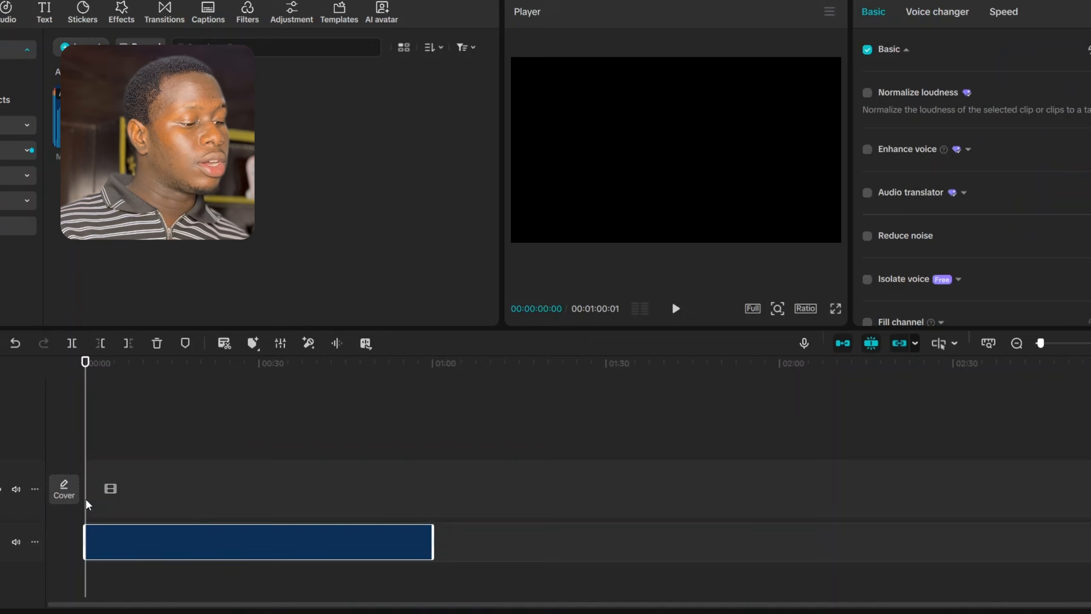
click(1056, 344)
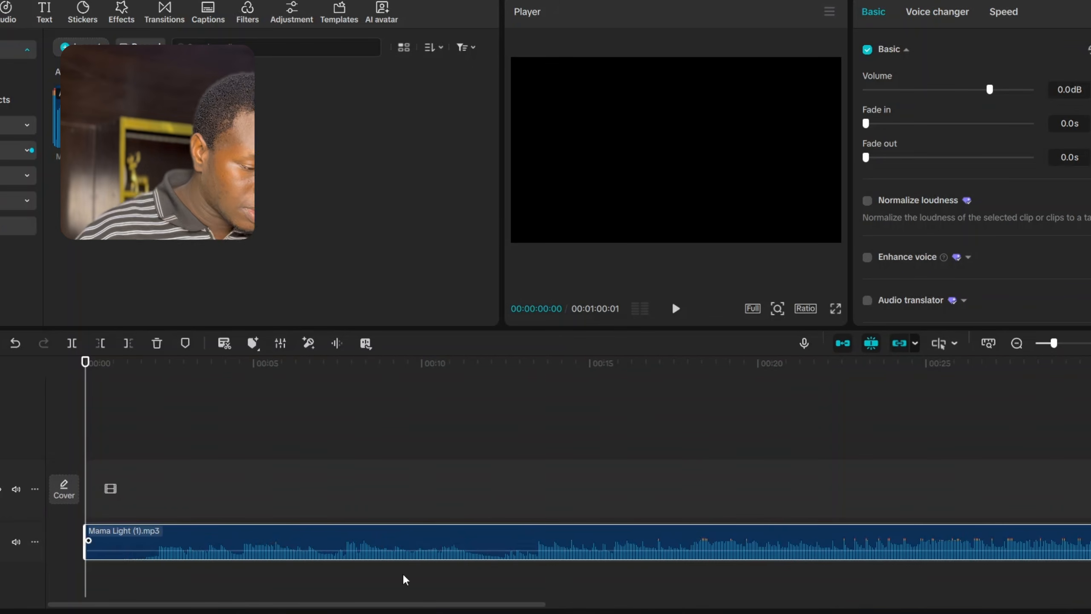
drag(86, 533, 114, 540)
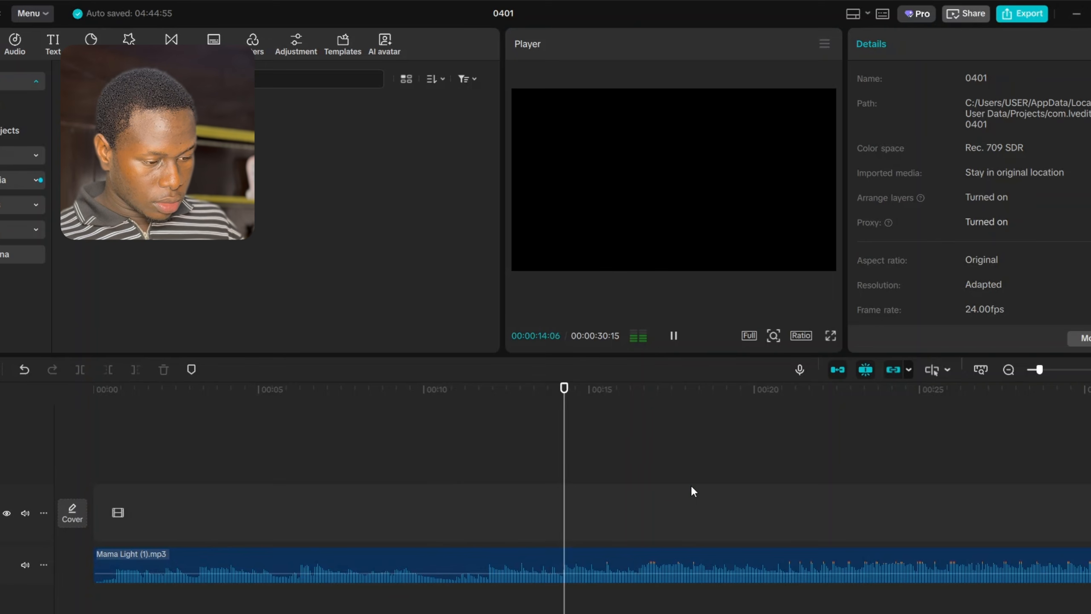
Step: Find the end of the opening section of the song and cut off the rest of the clip after 00:00:10:23
click(460, 542)
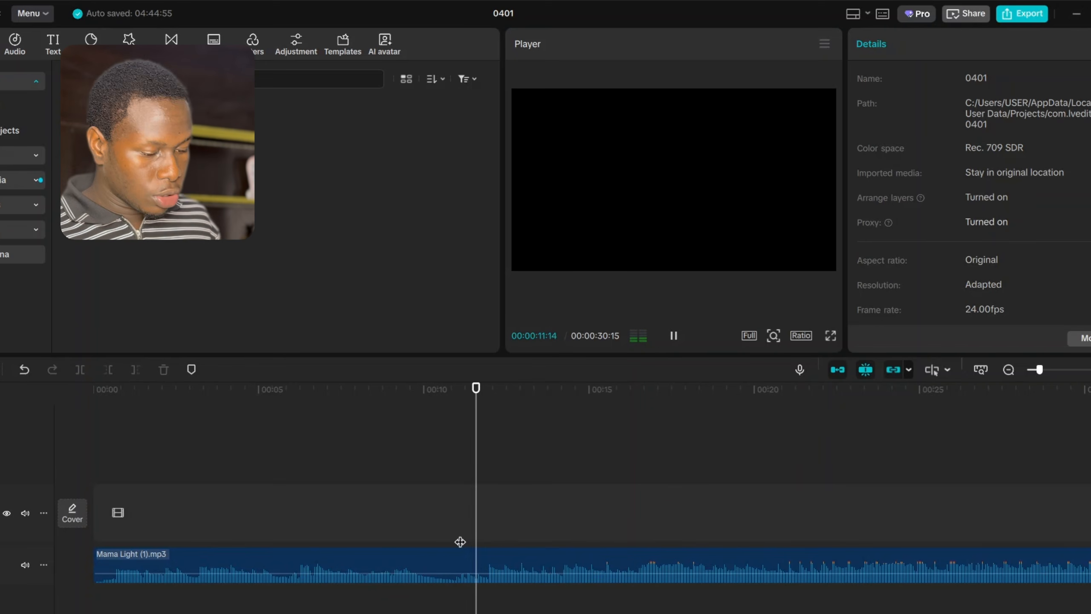
click(458, 541)
click(456, 543)
click(454, 545)
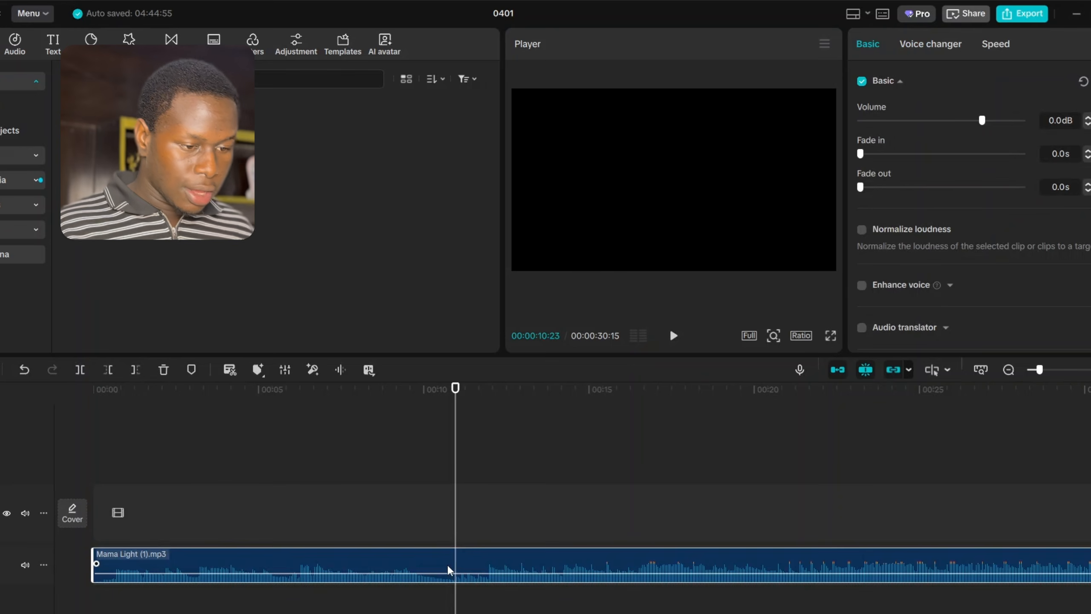
click(135, 370)
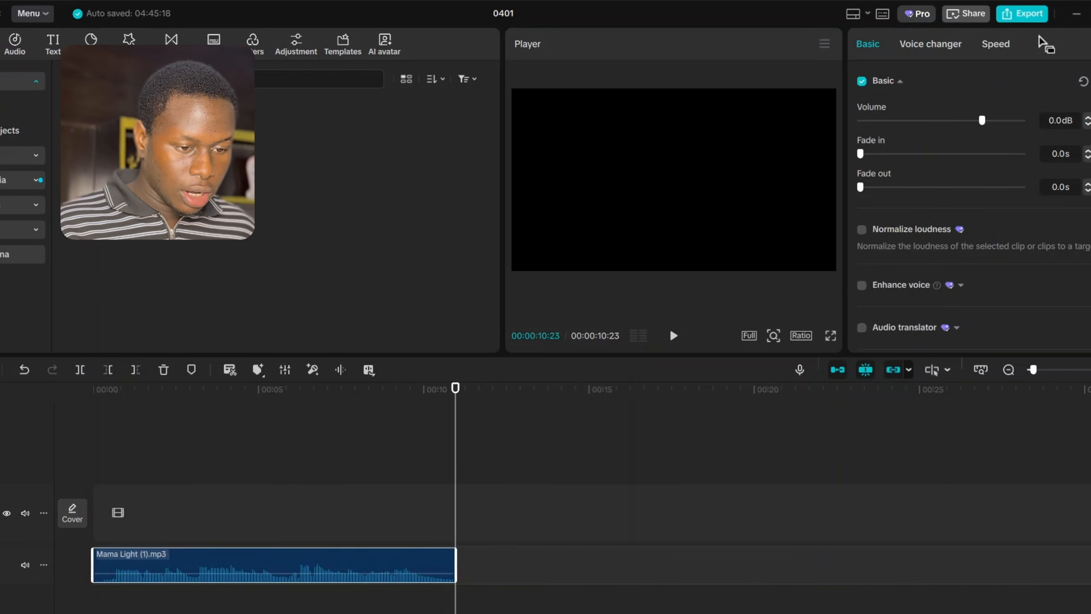
Step: Export the trimmed song clip as audio only under the name 0401, with video output turned off
click(1017, 17)
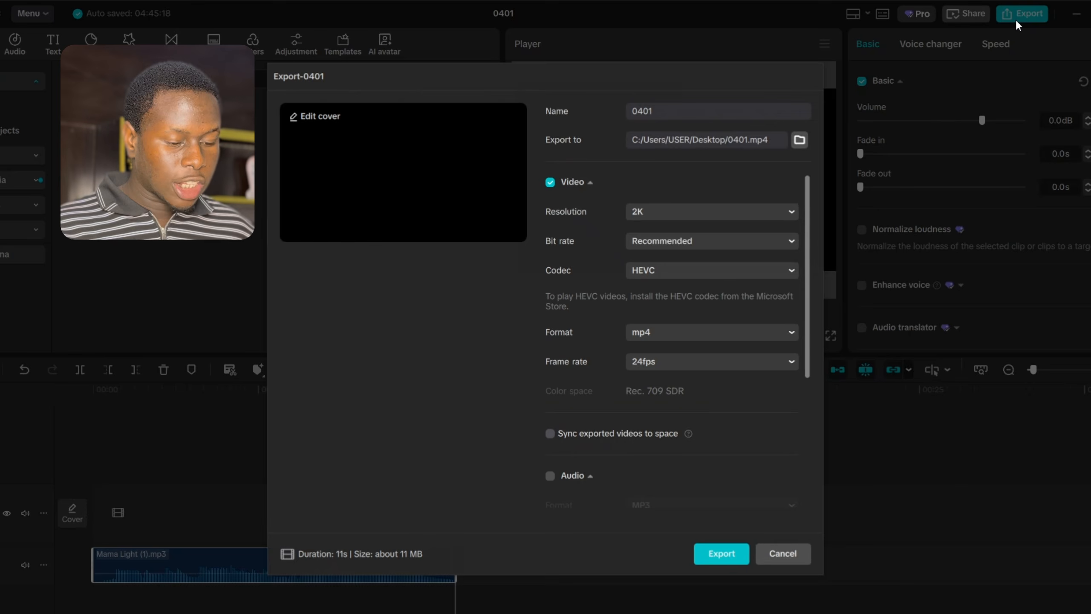
click(550, 183)
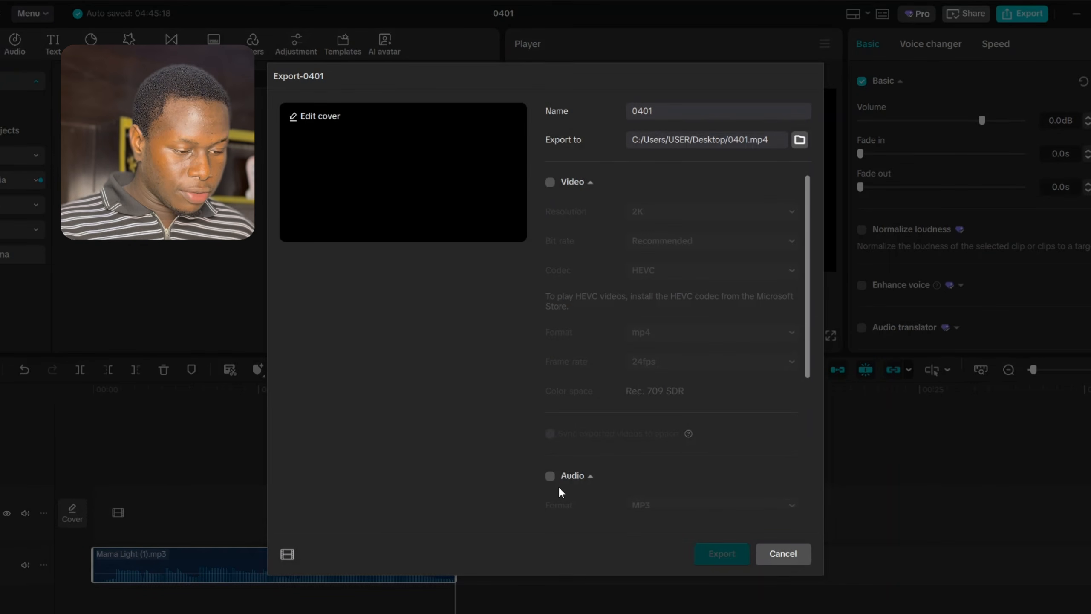
click(550, 475)
click(729, 557)
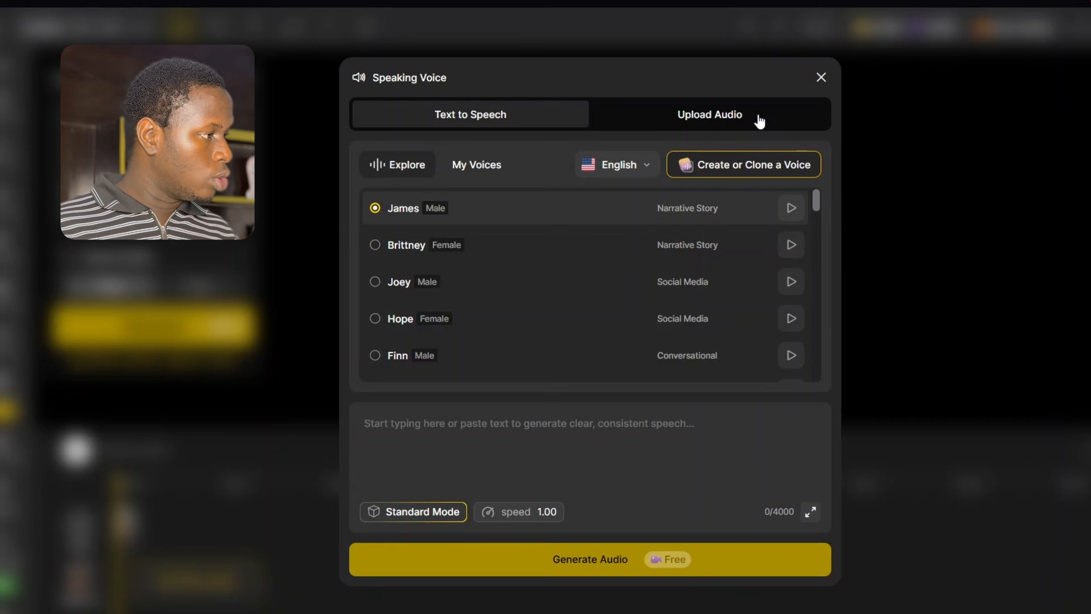
Step: In Dzine, upload the 0401 audio file from the Desktop as the speaking voice and generate the lip-sync video in 1080p
click(760, 122)
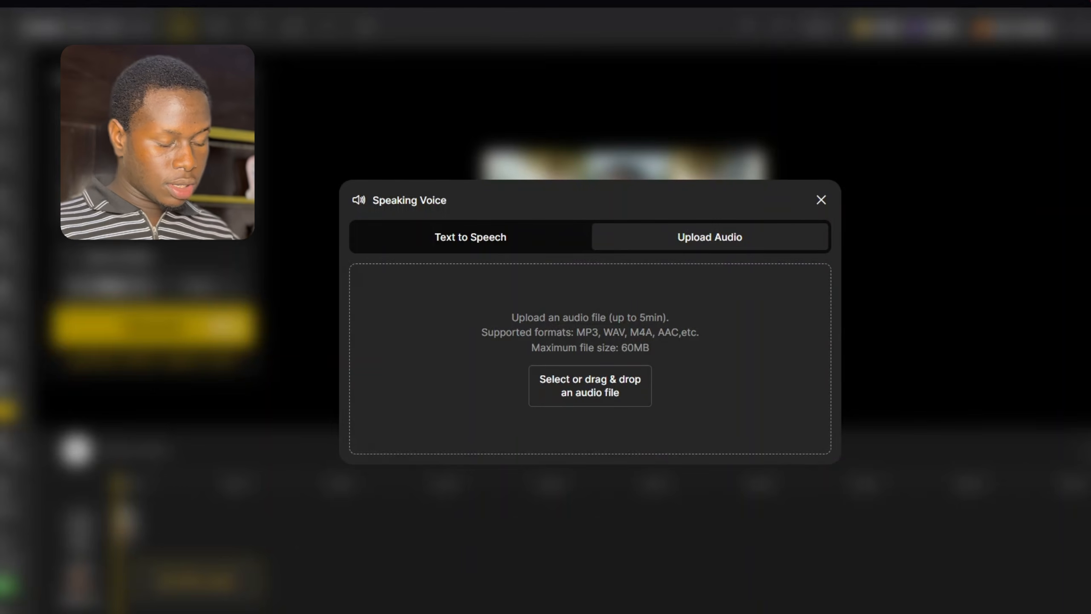
key(alt+Tab)
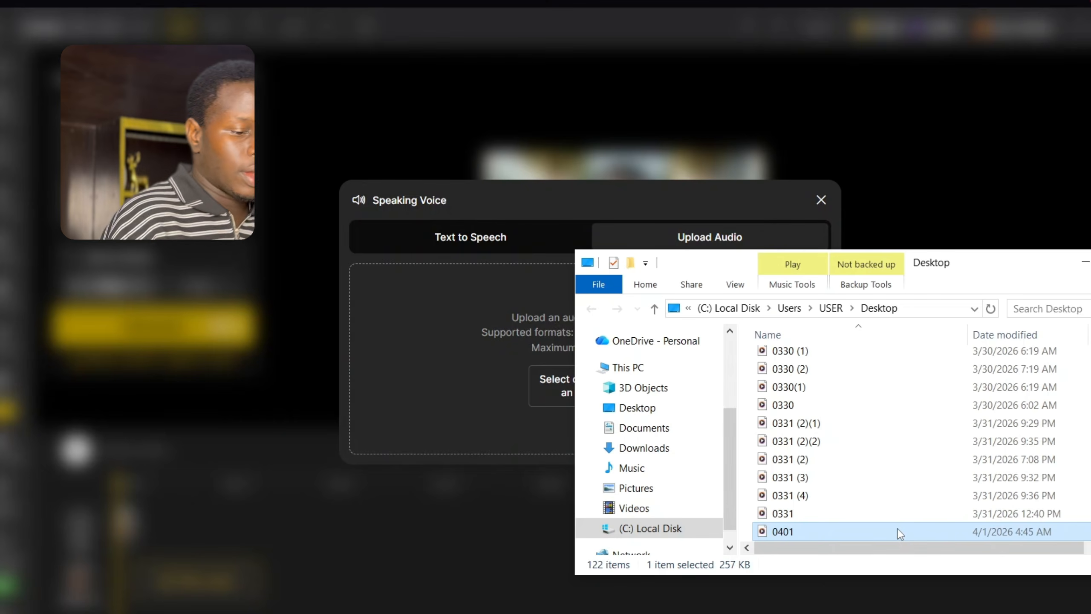
double_click(897, 527)
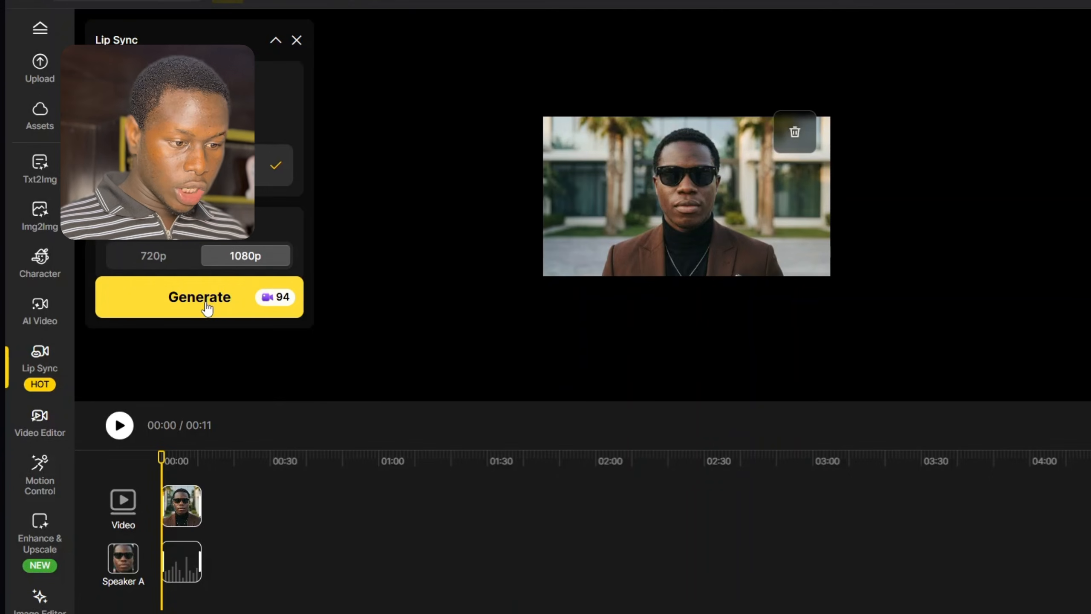
click(208, 306)
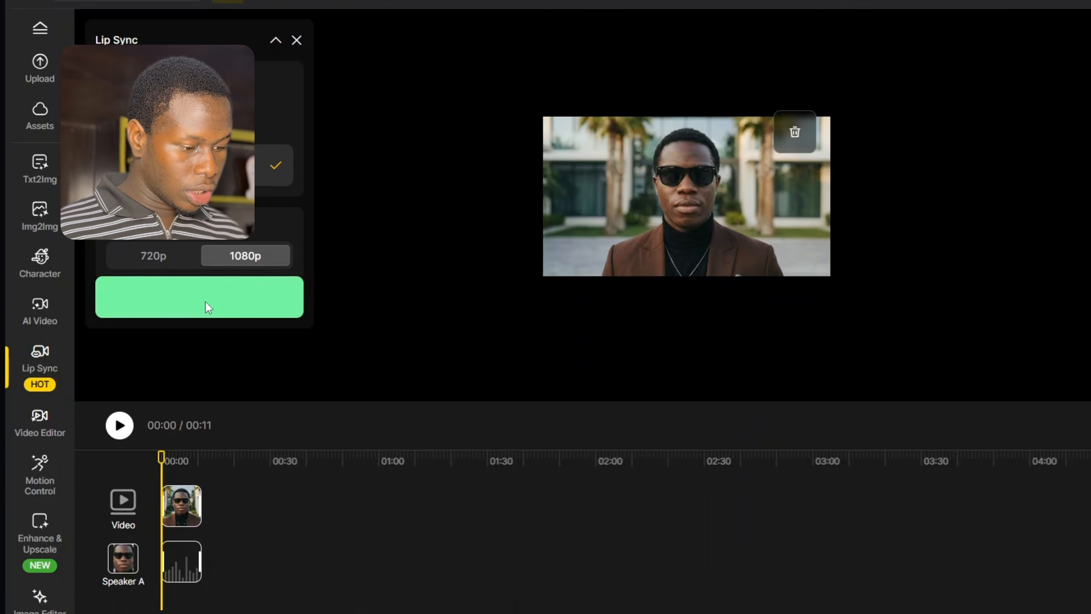